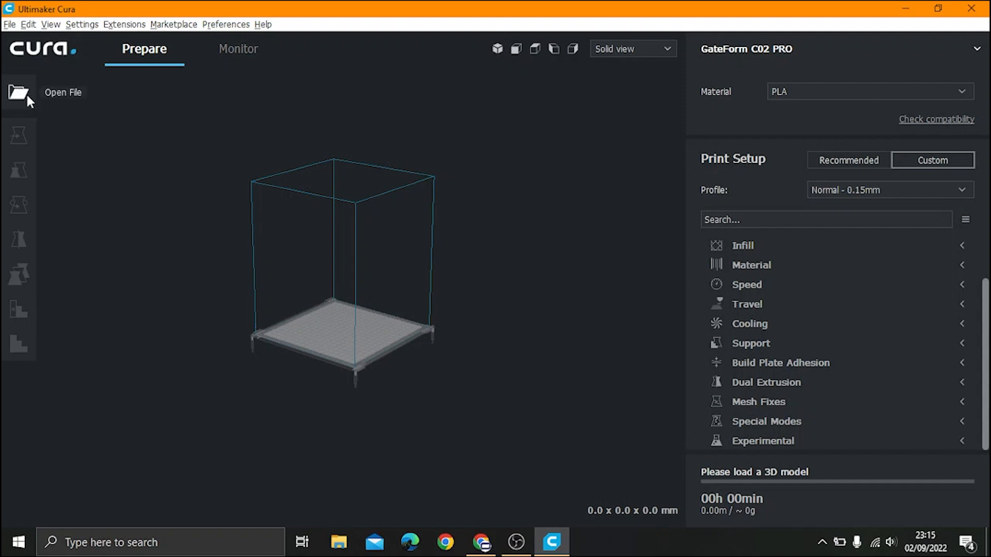
Step: Open the Coba 2 model from the Video Cura folder onto the build plate as M_Coba 2
left_click(27, 93)
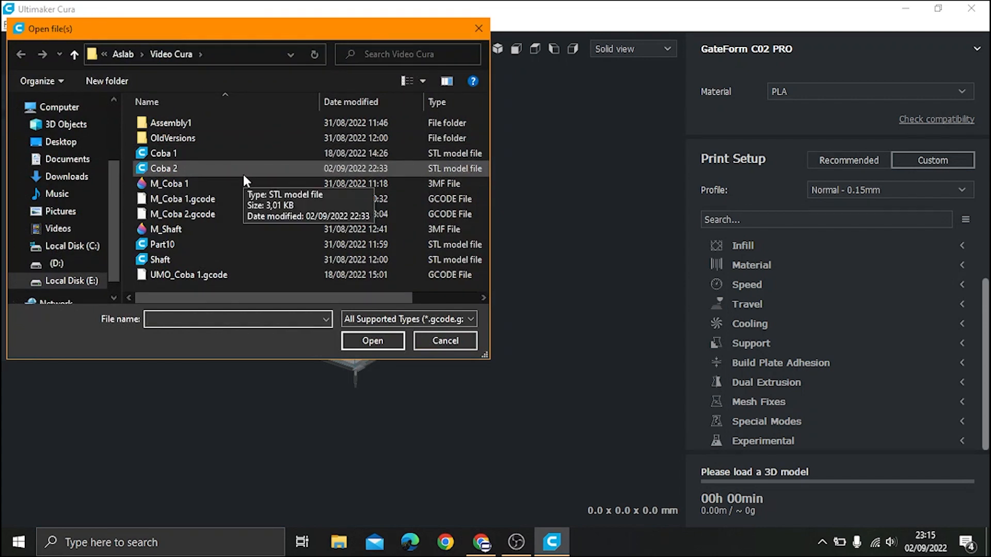
left_click(173, 166)
left_click(384, 341)
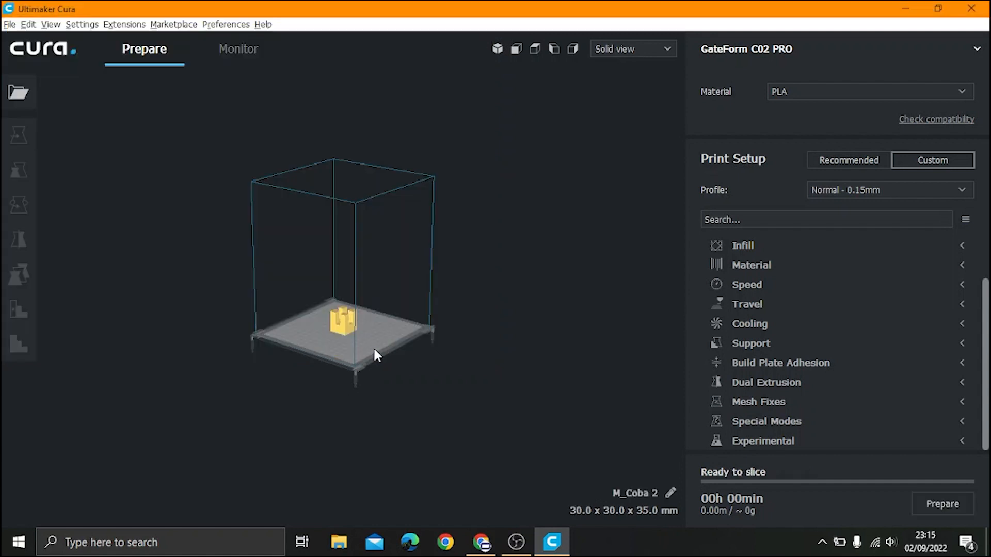
Step: Zoom in and select M_Coba 2 to show its scale: 30 × 30 × 35 mm at 100%
scroll(335, 342, "up", 6)
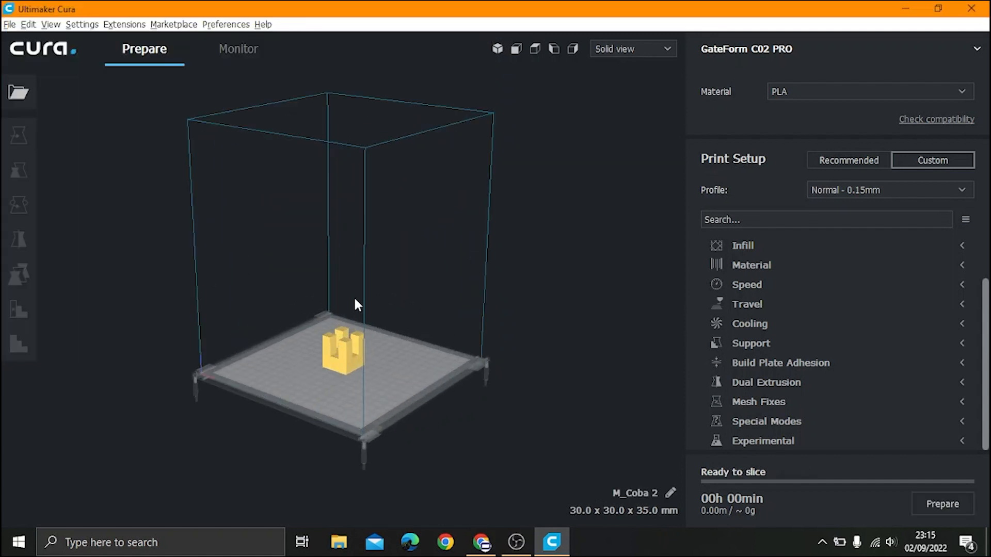
scroll(320, 350, "down", 5)
scroll(303, 446, "up", 3)
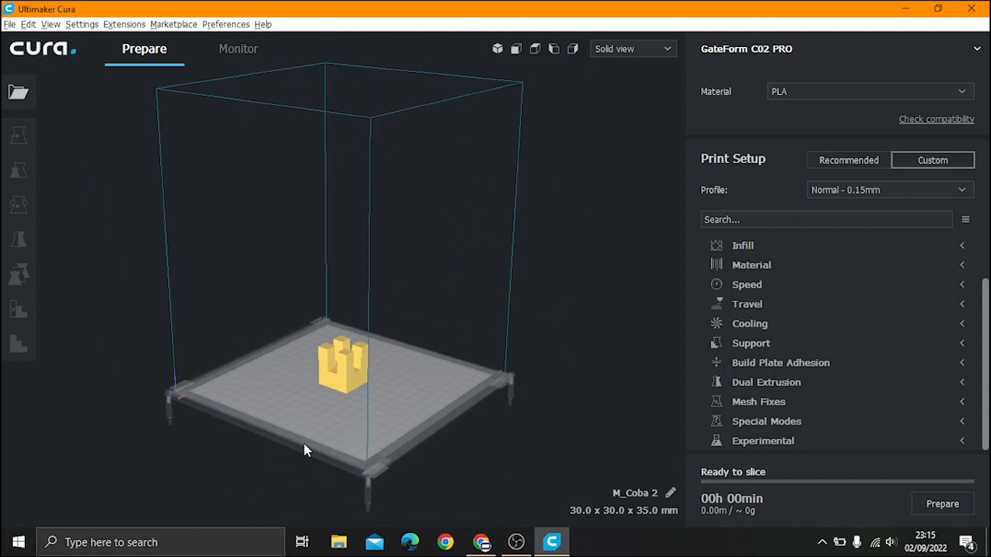
left_click(339, 367)
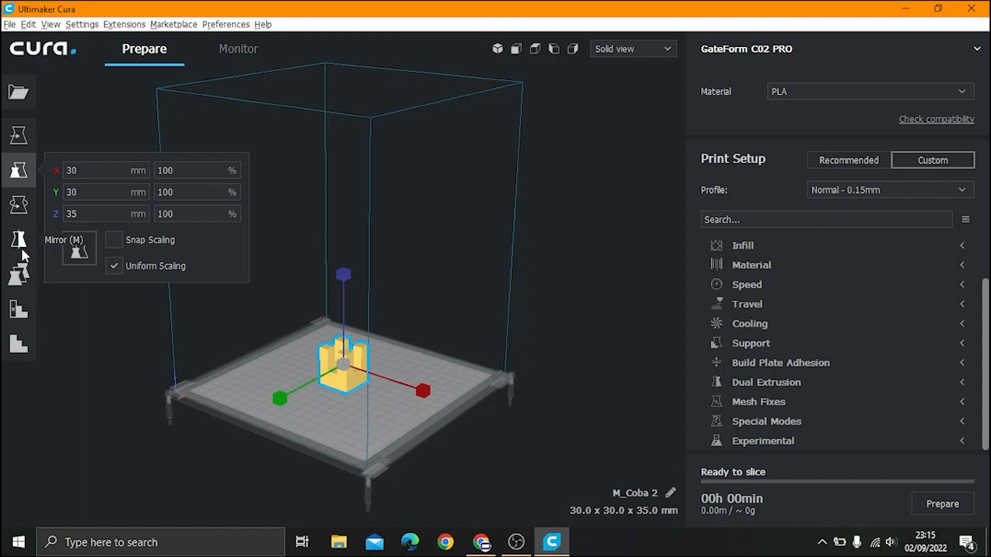
Step: Shift the model to X 10 mm, then set the X position back to 0
left_click(7, 143)
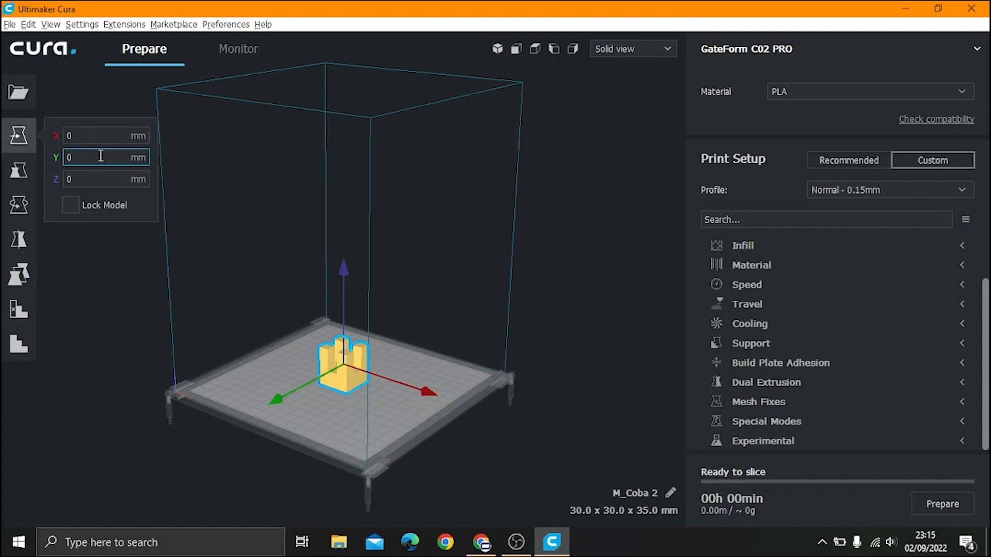
left_click(85, 137)
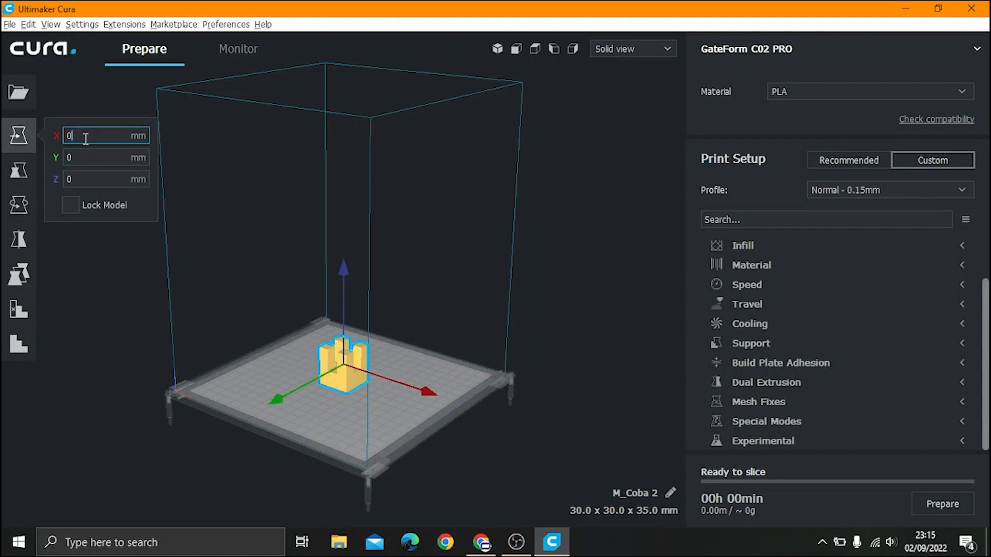
key("BackSpace")
type("10")
key("Return")
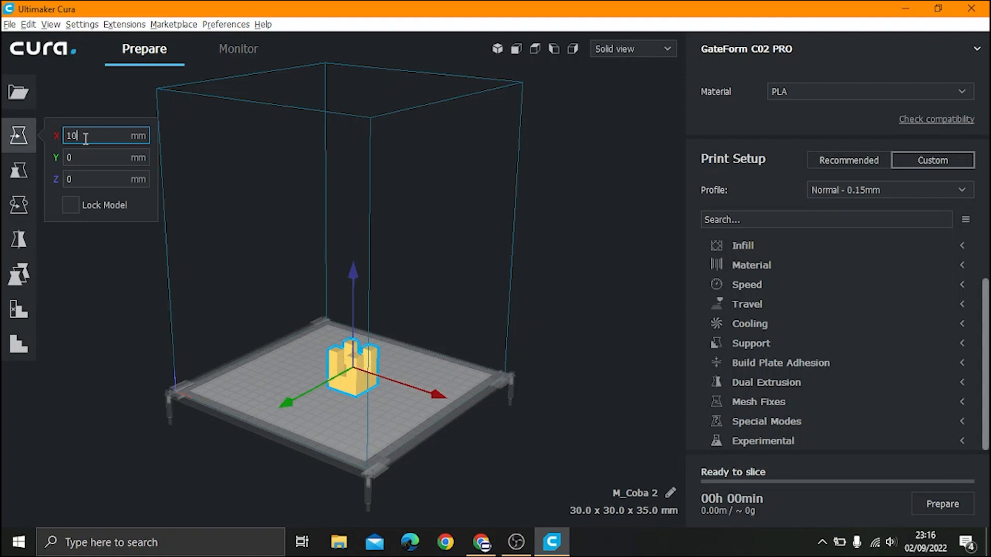
key("BackSpace")
key("BackSpace")
type("0")
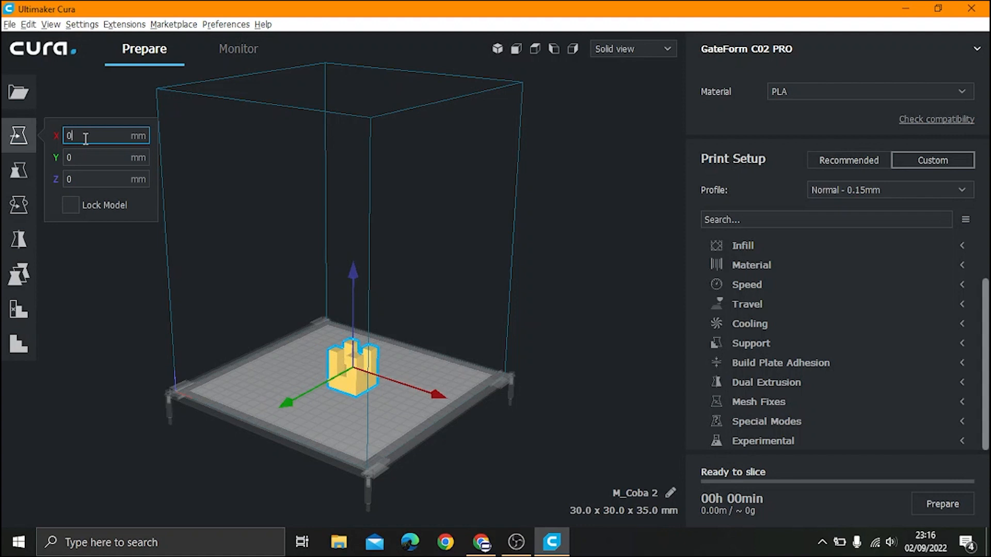
Step: Scale the model uniformly to 80%, then to 150%
left_click(23, 172)
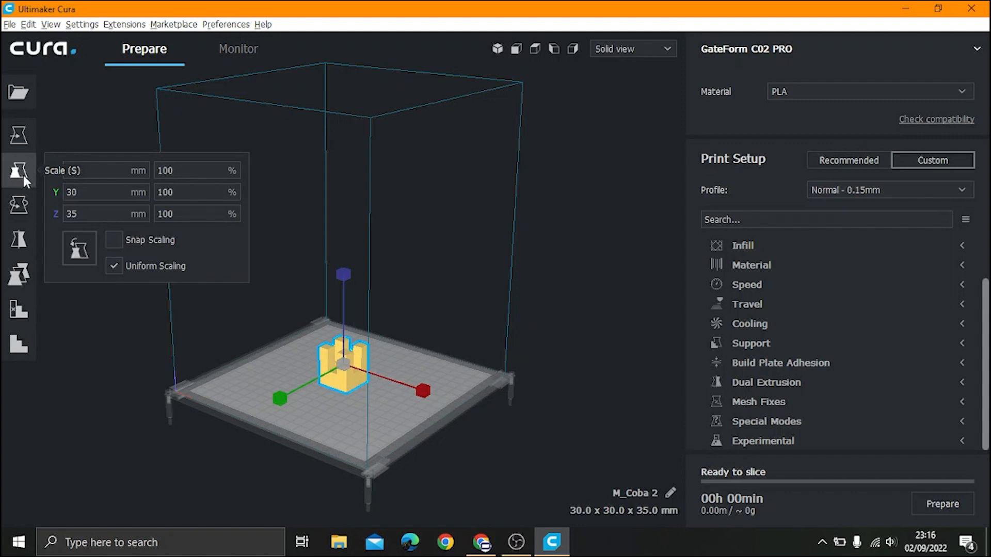
left_click(178, 172)
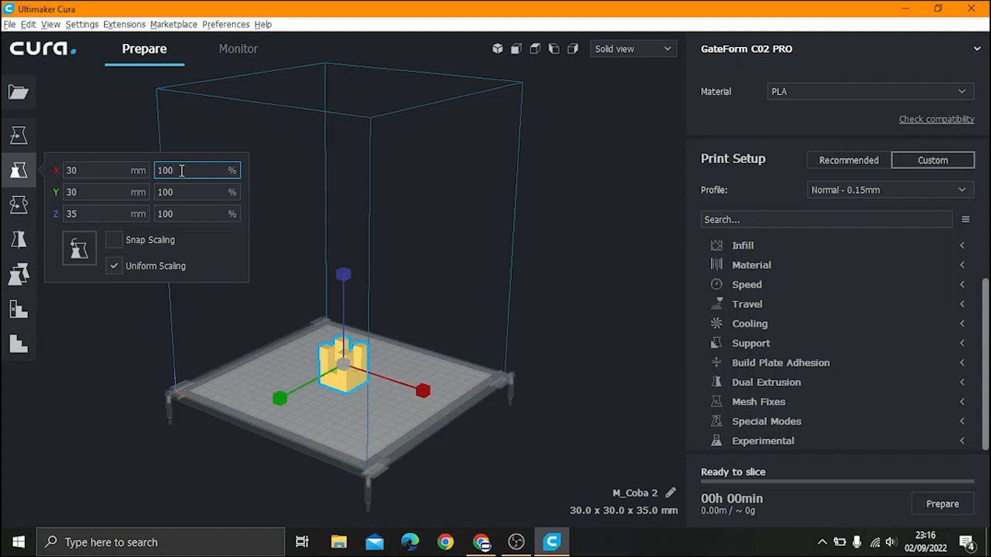
key("BackSpace")
key("BackSpace")
key("BackSpace")
type("80")
left_click(196, 192)
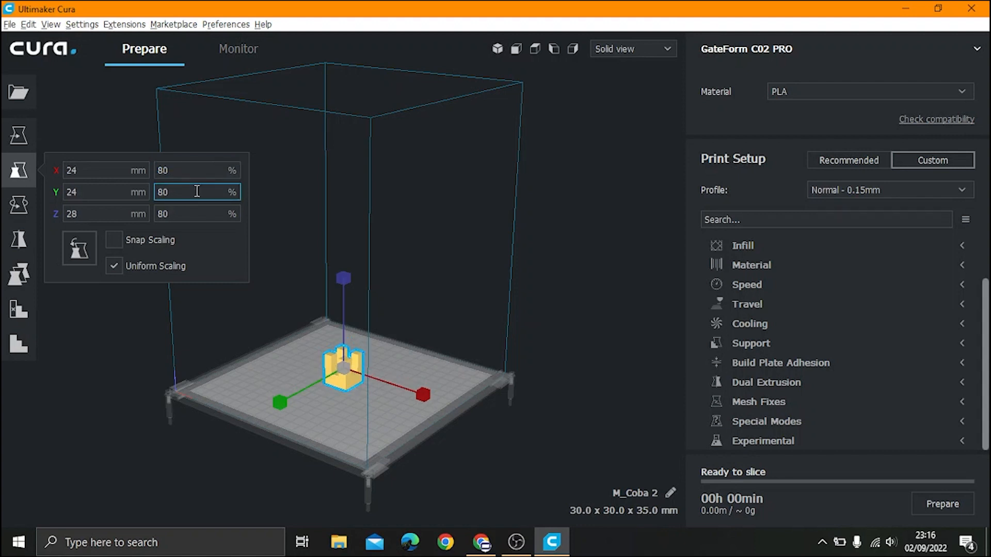
left_click(189, 170)
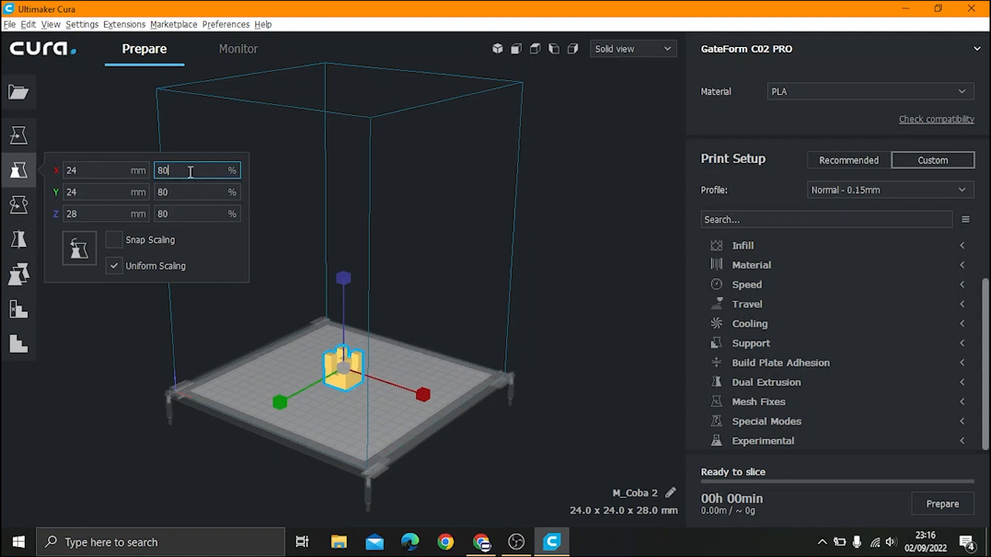
key("BackSpace")
key("BackSpace")
type("150")
left_click(188, 196)
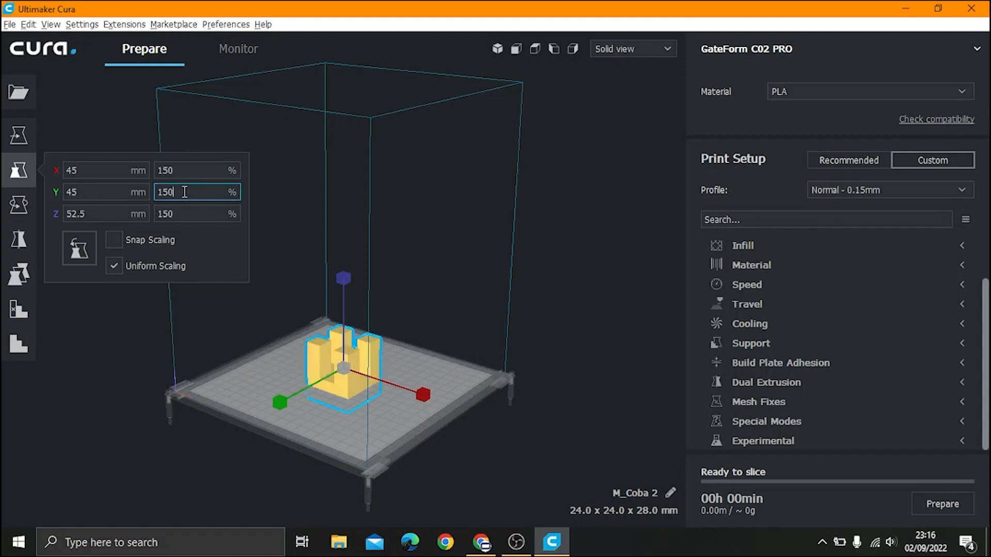
Step: Restore the scale to 100% (30 × 30 × 35 mm) and bring up the rotation options
left_click(192, 172)
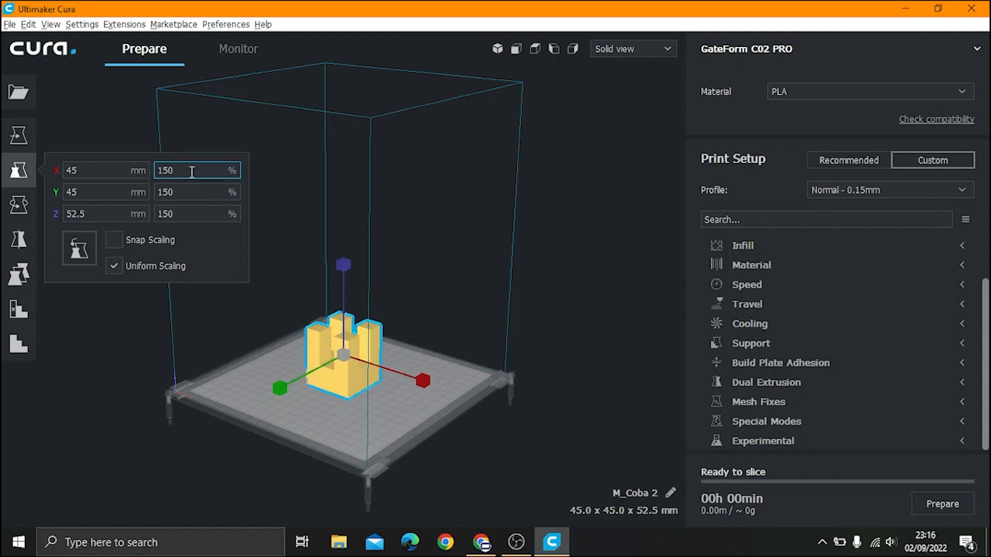
key("BackSpace")
key("BackSpace")
type("00")
left_click(189, 192)
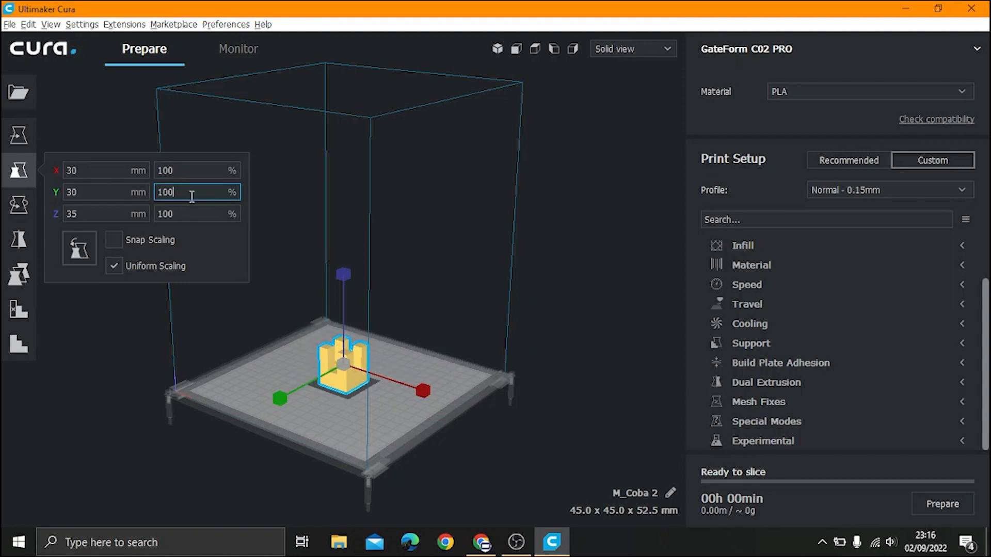
left_click(12, 210)
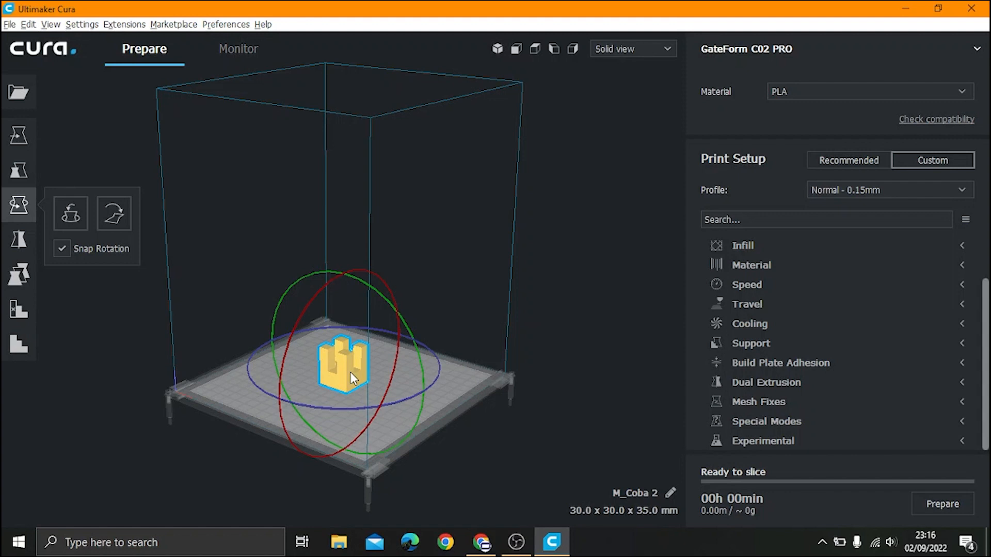
Step: Mirror the model along Z upside down and back upright, then deselect it
left_click(17, 242)
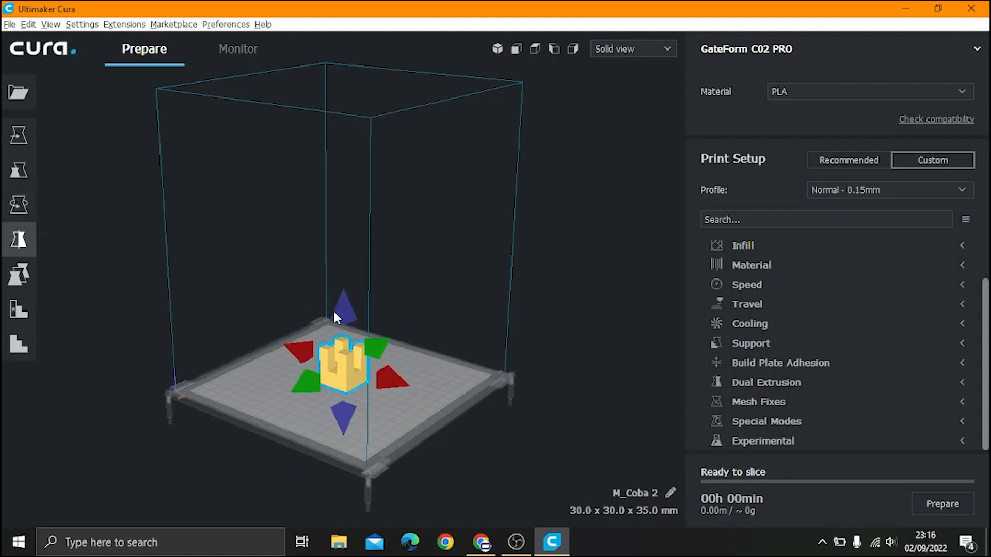
left_click(344, 423)
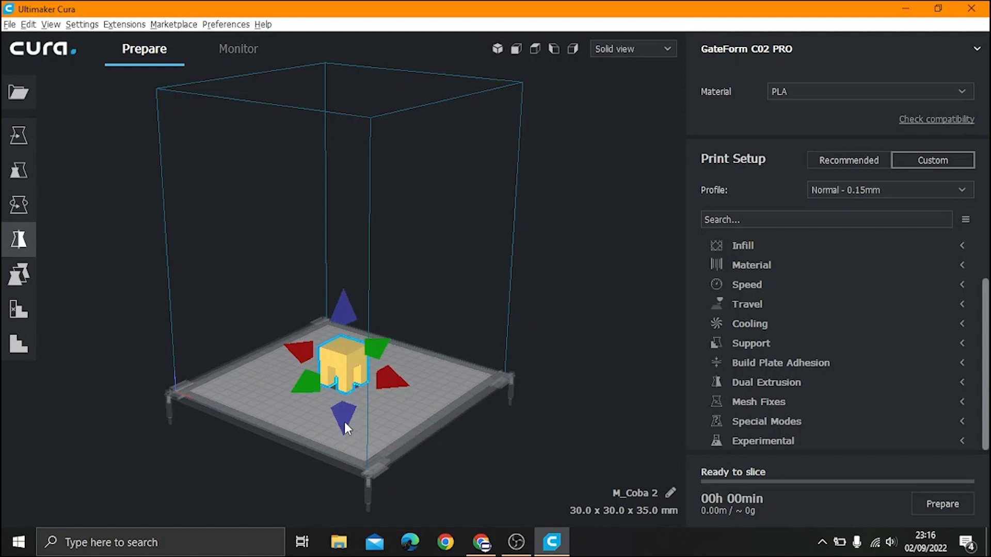
left_click(348, 308)
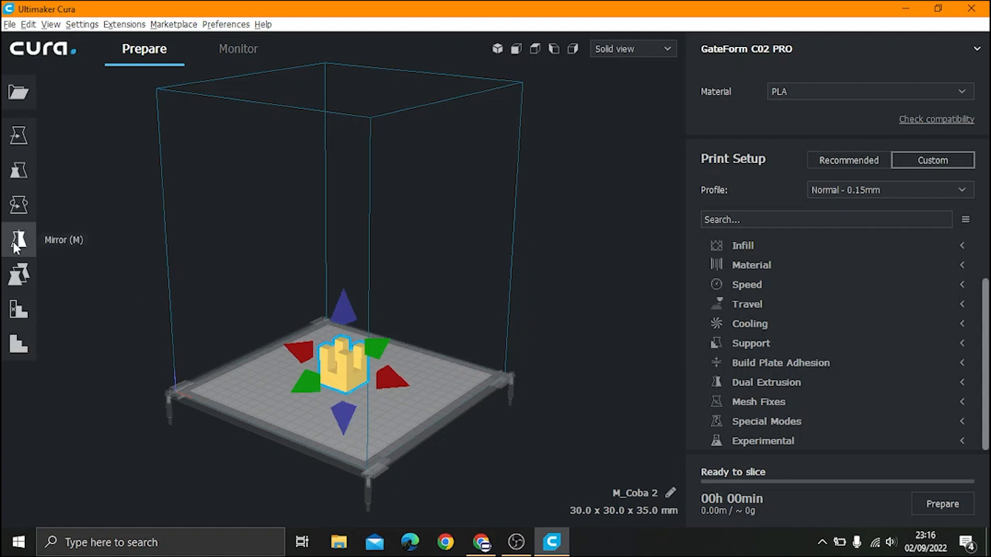
left_click(80, 261)
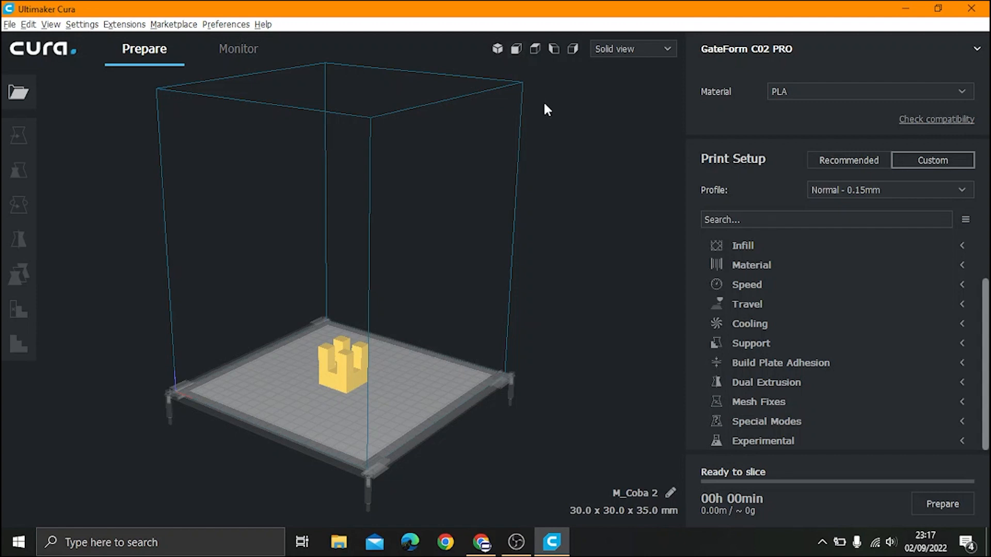
Step: Cycle through the 3D, Front, Top, Left and Right camera views, ending back in 3D
left_click(501, 51)
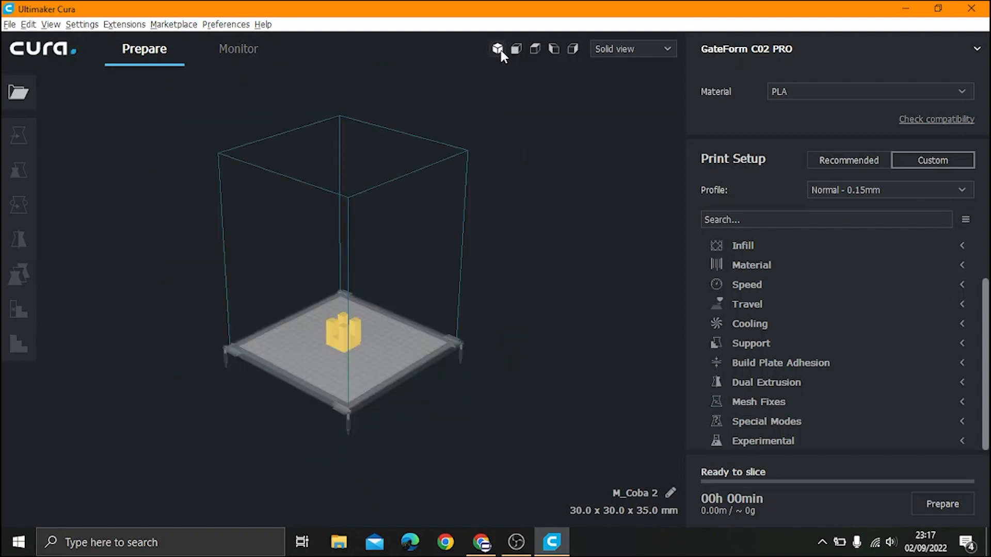
left_click(514, 50)
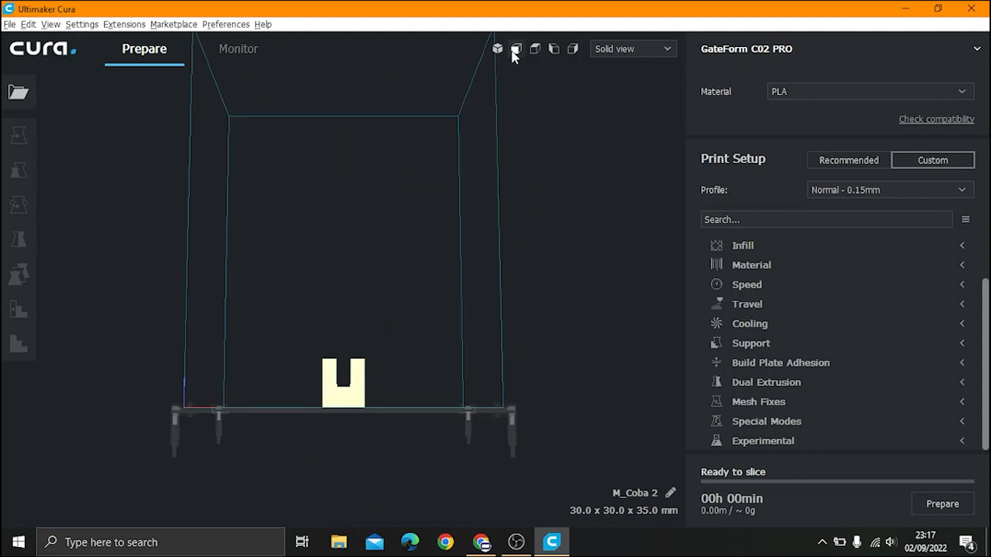
left_click(534, 49)
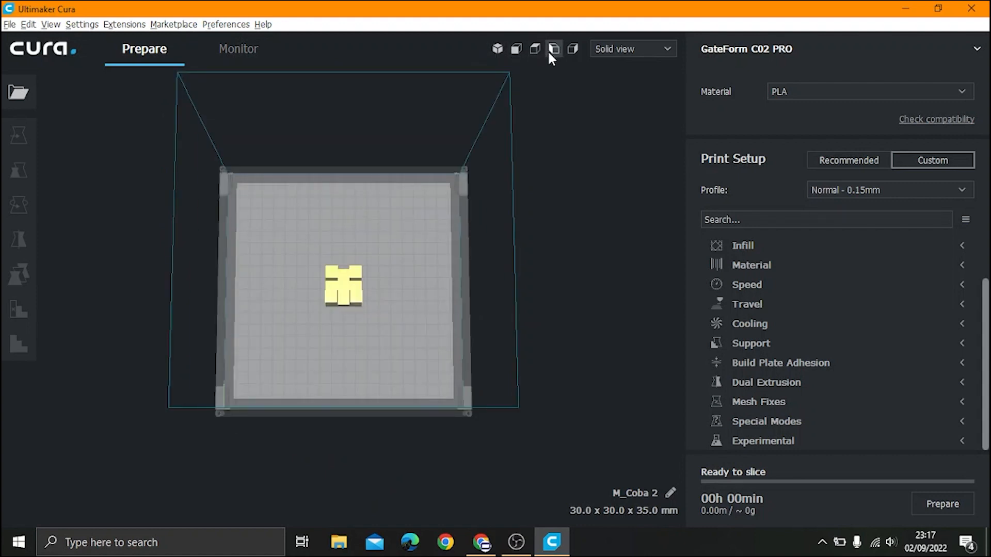
left_click(550, 52)
left_click(573, 49)
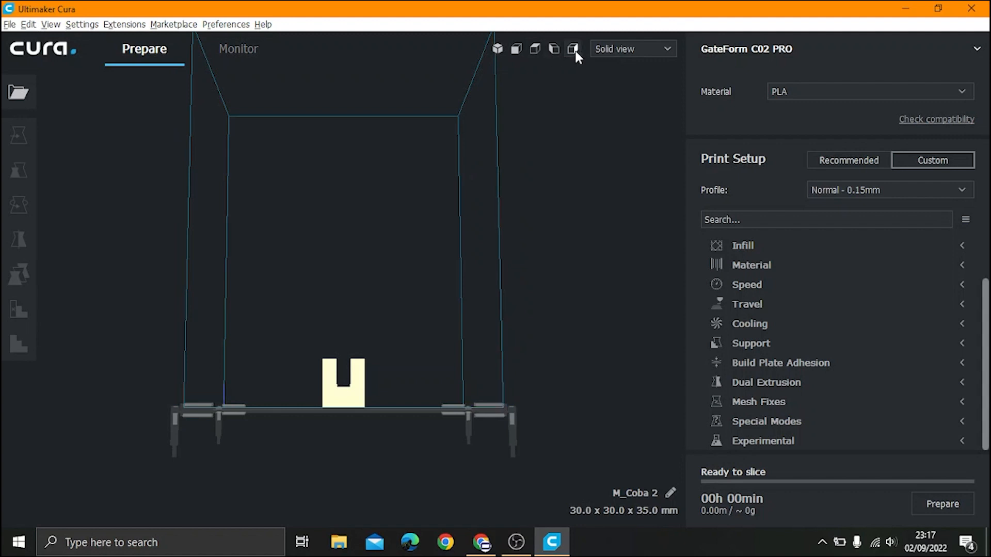
left_click(497, 49)
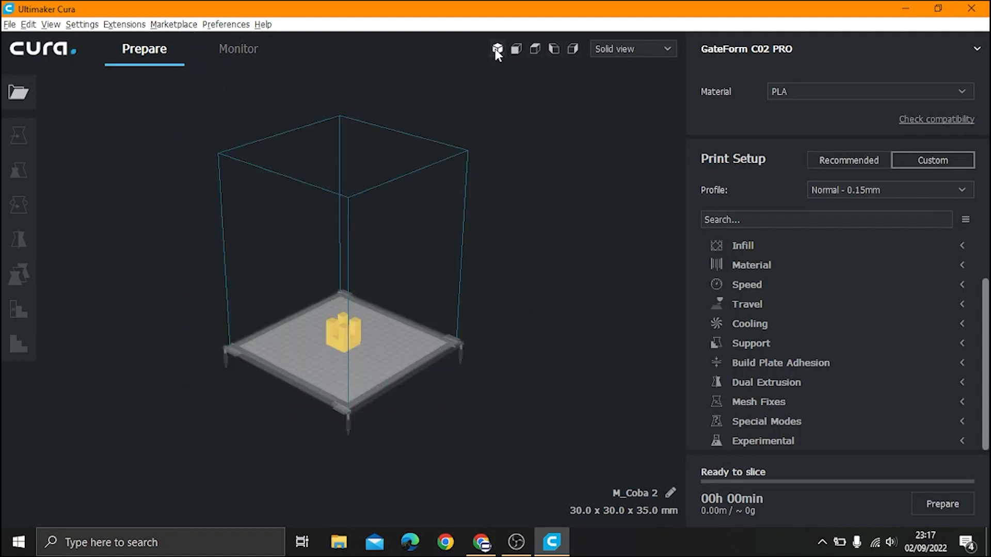
Step: Zoom in on the model and show the material list with Generic and brand options
scroll(395, 300, "down", 2)
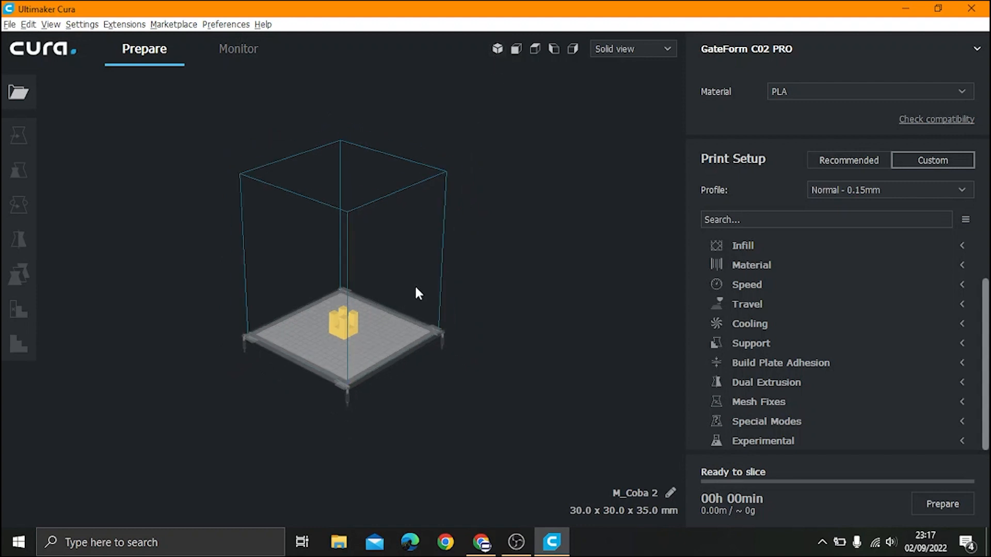
scroll(315, 413, "up", 1)
scroll(356, 340, "up", 3)
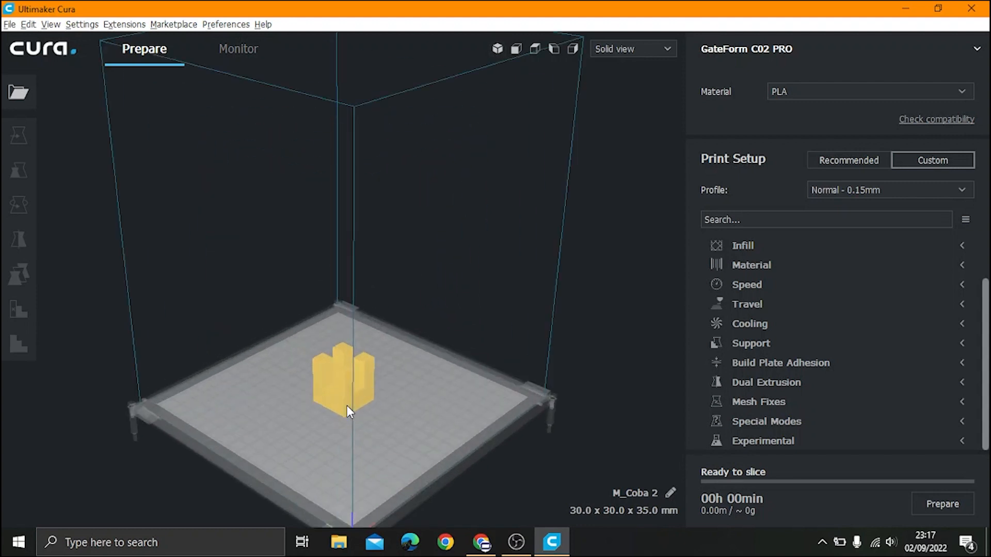
scroll(336, 459, "up", 2)
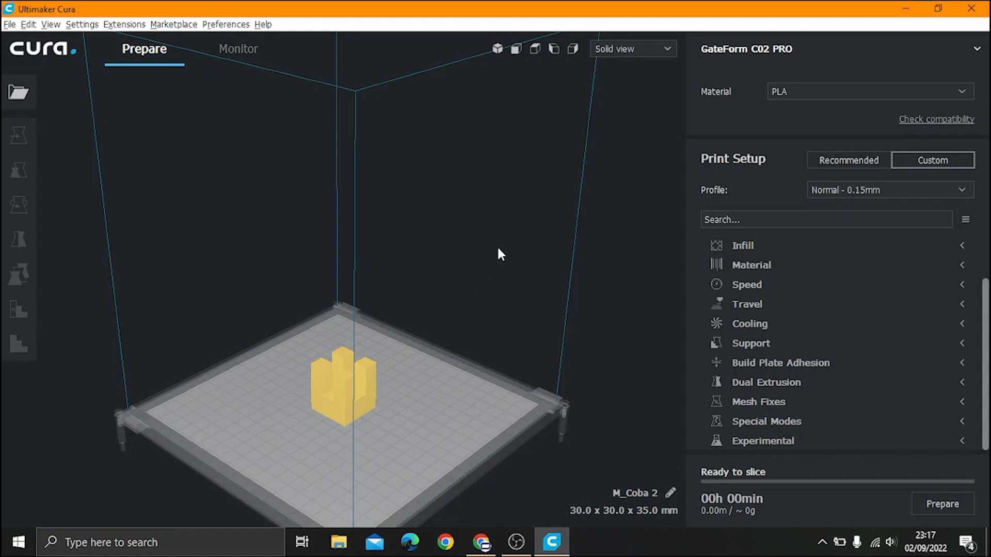
left_click(804, 98)
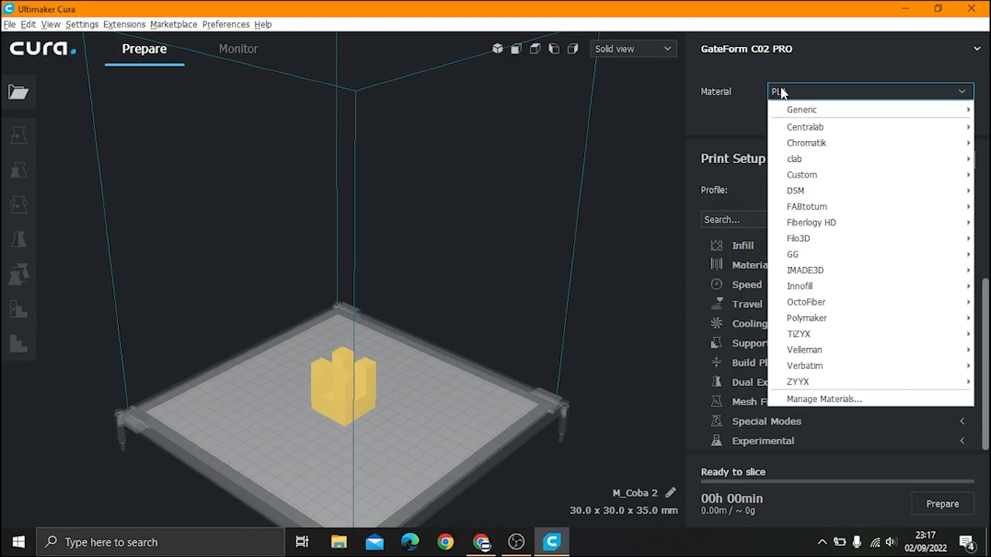
mouse_move(809, 114)
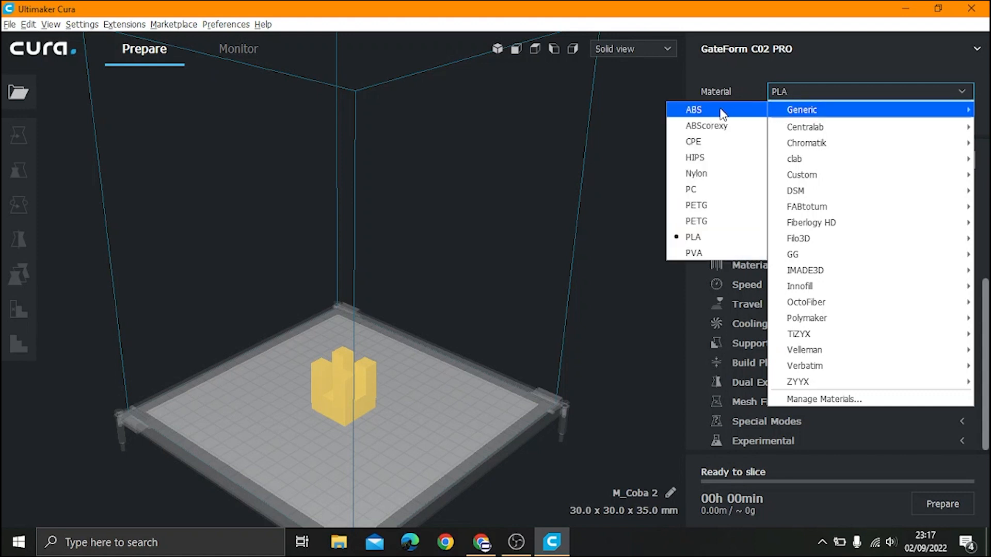
left_click(692, 238)
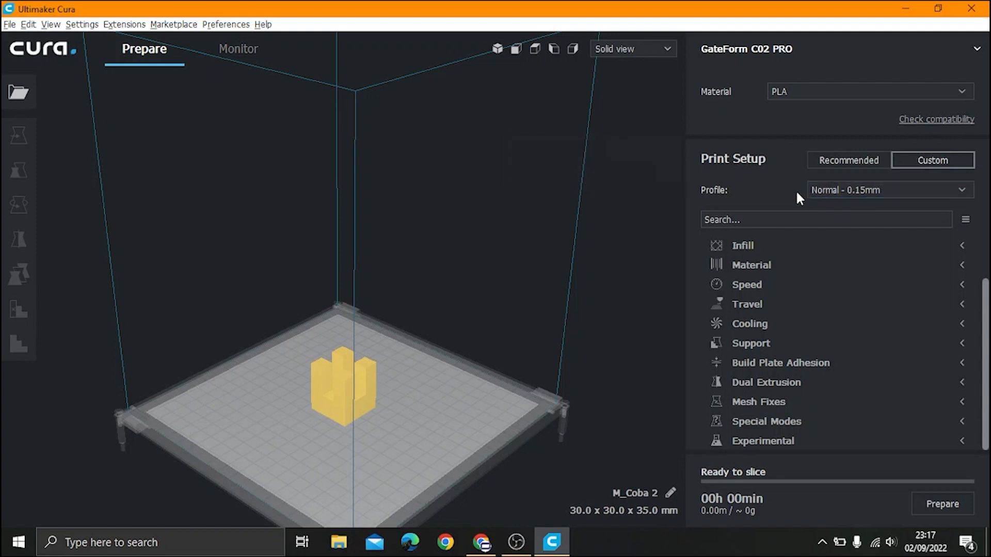
left_click(847, 190)
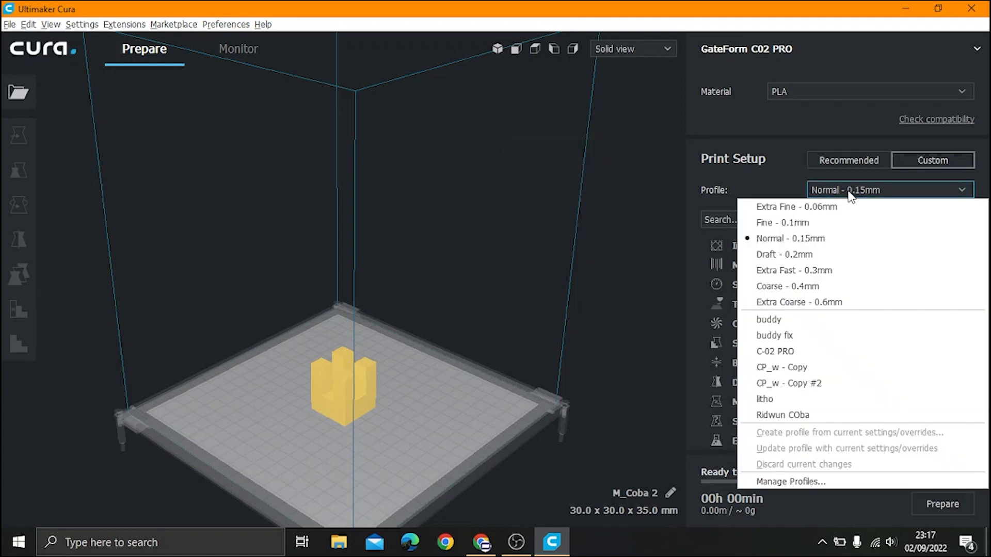
left_click(777, 239)
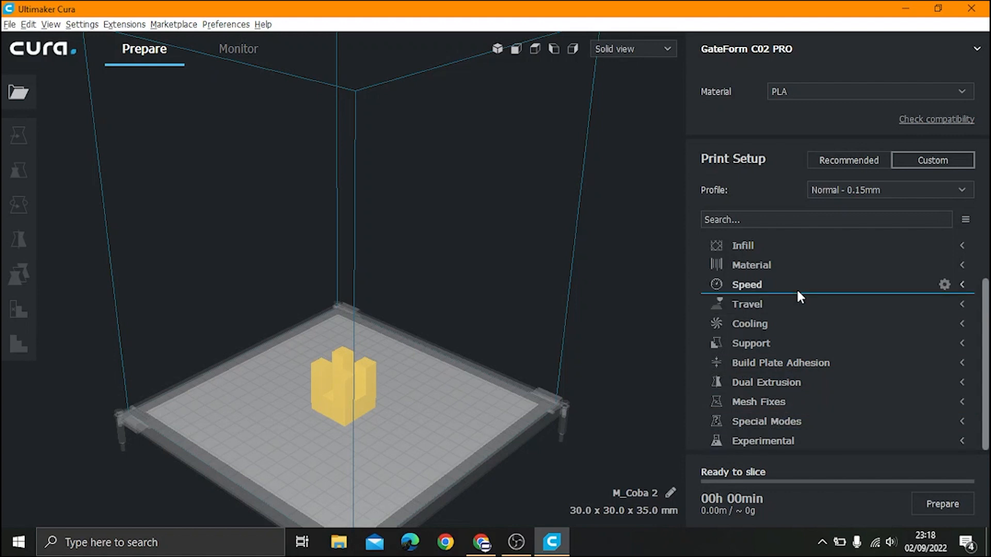
scroll(796, 288, "up", 2)
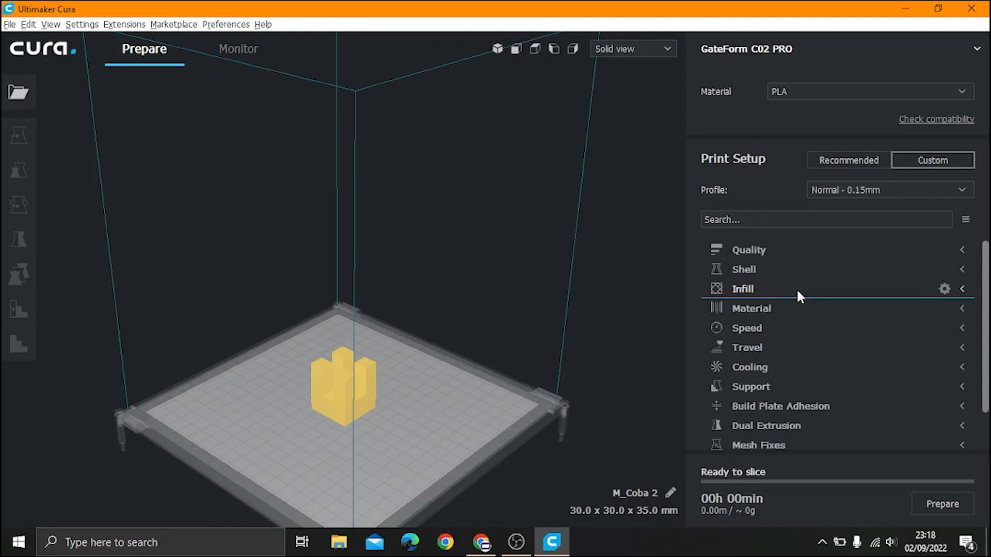
left_click(963, 251)
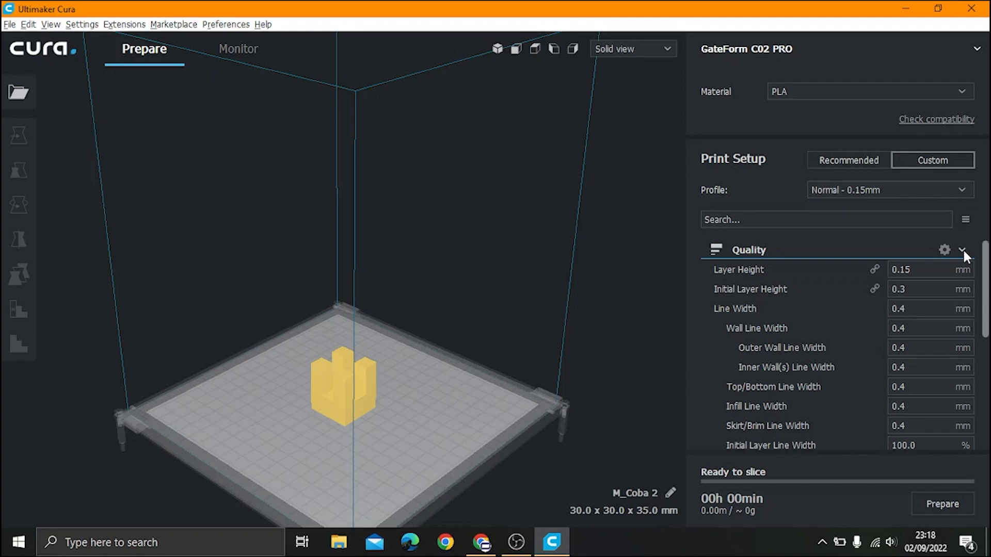
left_click(962, 251)
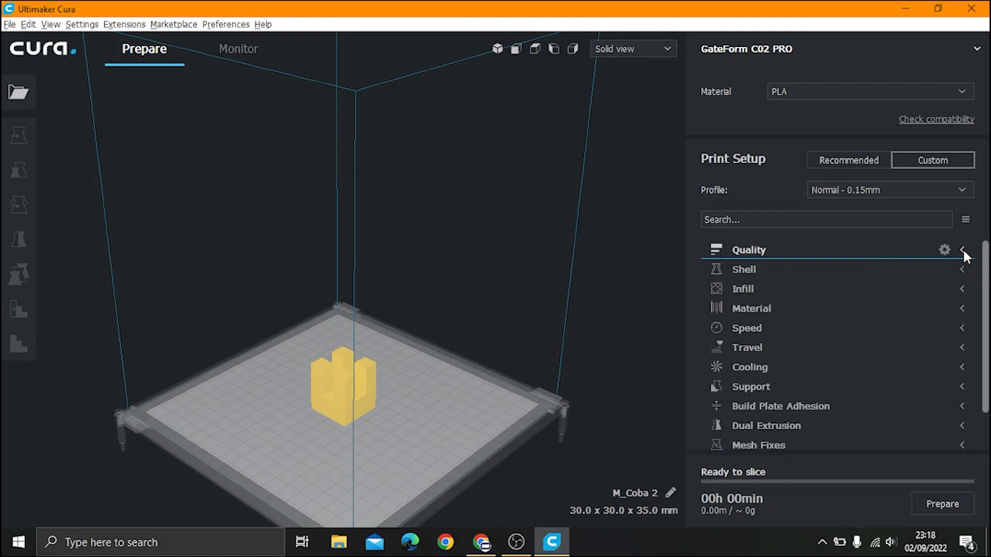
left_click(963, 268)
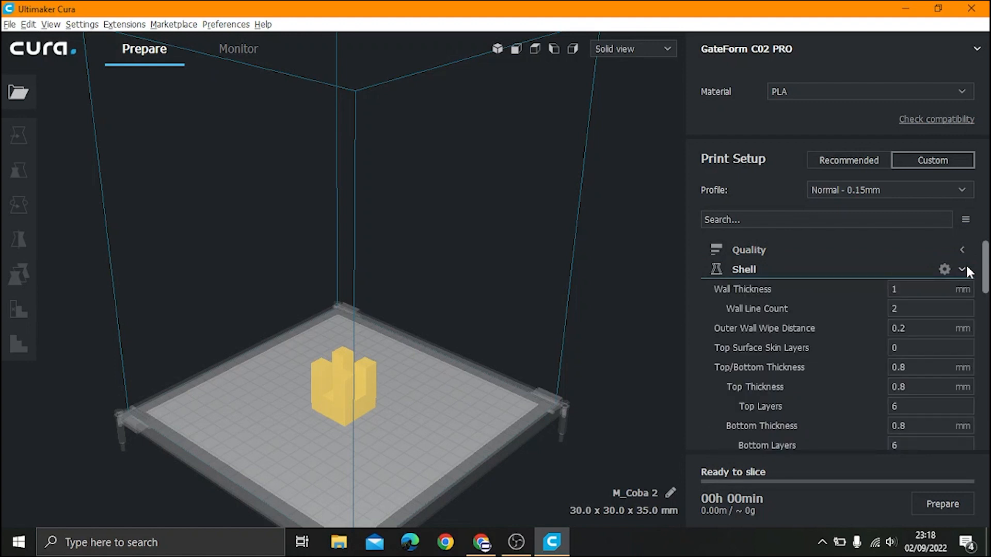
mouse_move(720, 286)
left_click(911, 287)
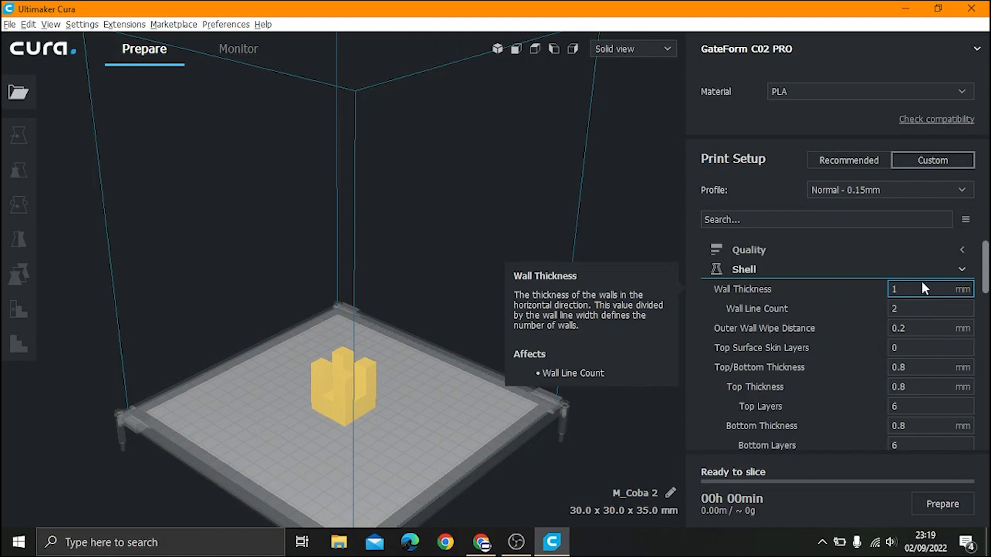
left_click(963, 269)
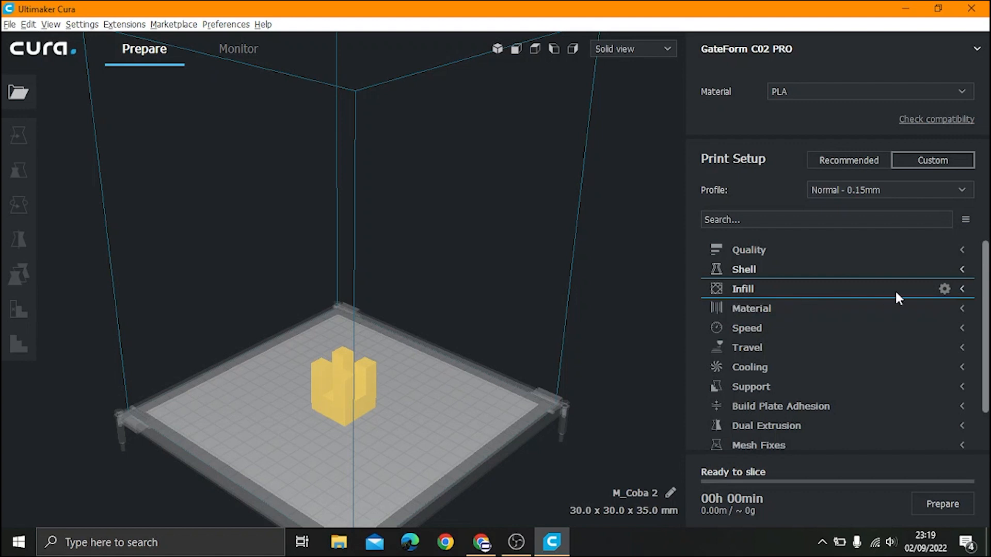
Step: Change Infill Density from 10% to 50%, giving a 0.8 mm infill line distance
left_click(961, 289)
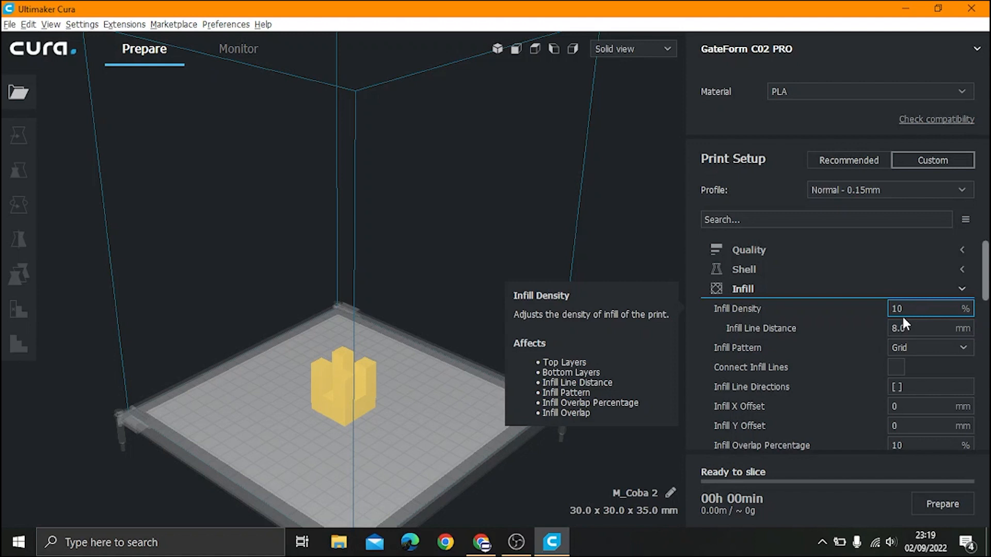
left_click(910, 305)
type("0")
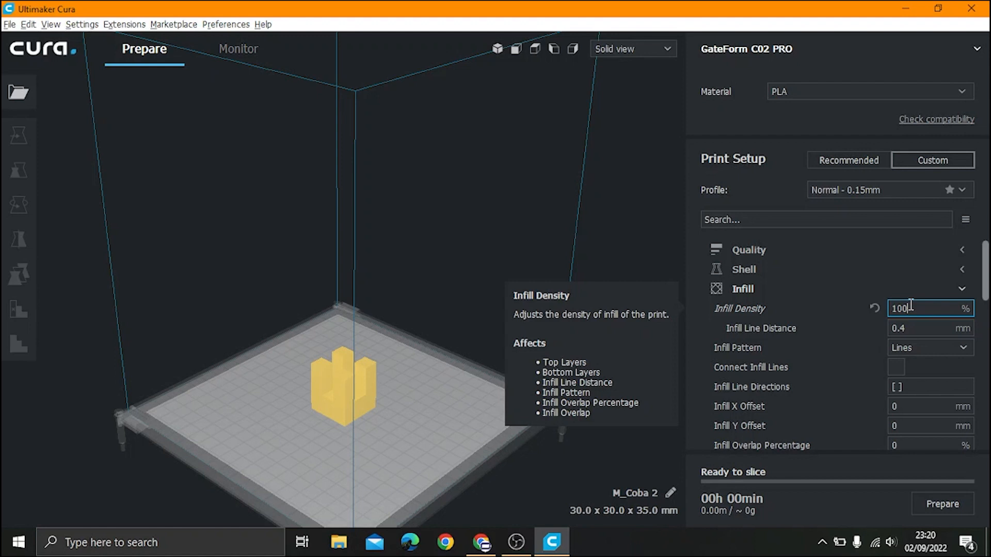
key("BackSpace")
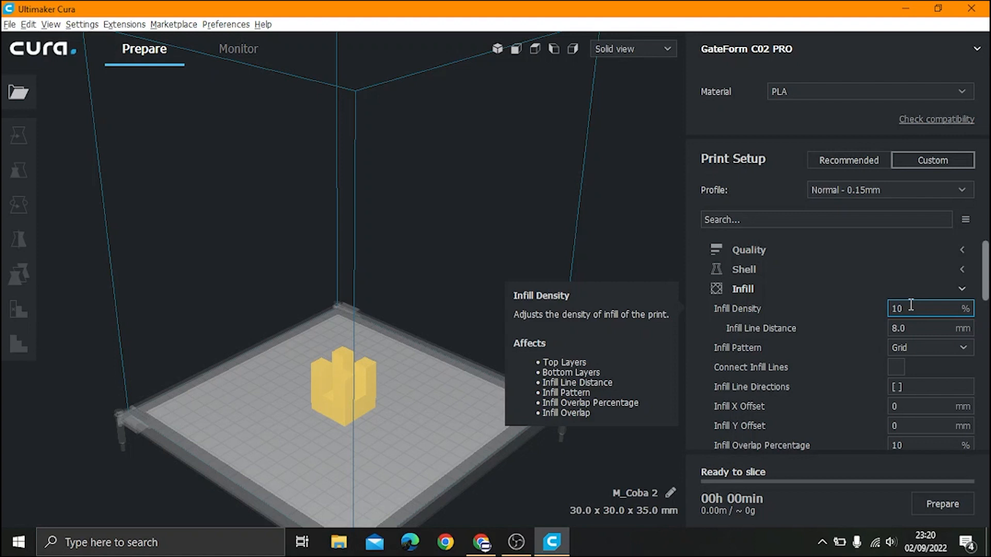
key("BackSpace")
key("BackSpace")
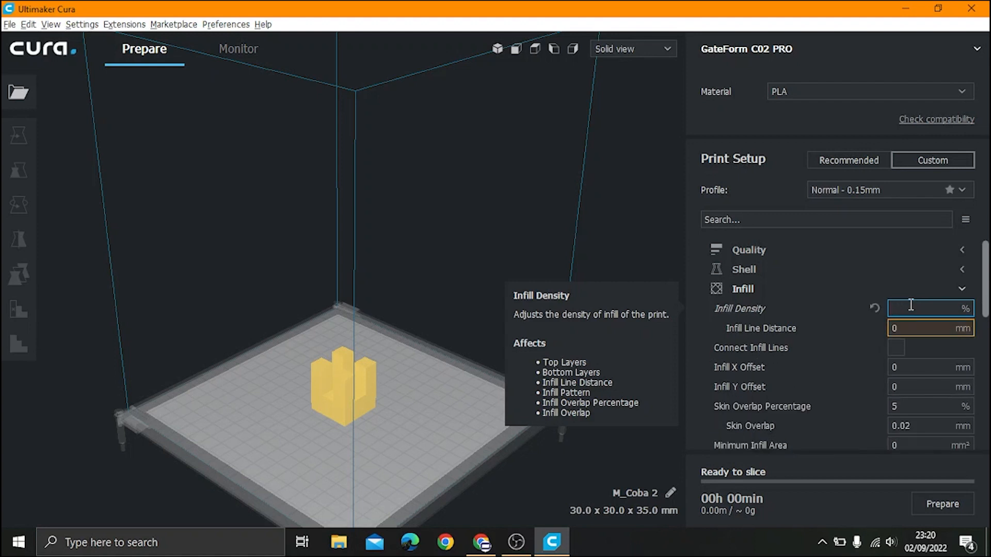
type("5")
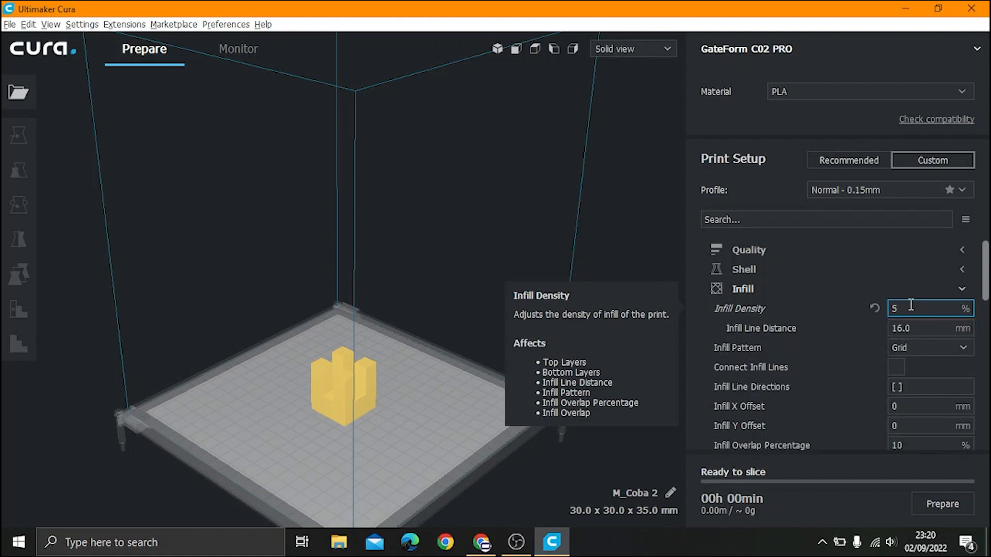
type("0")
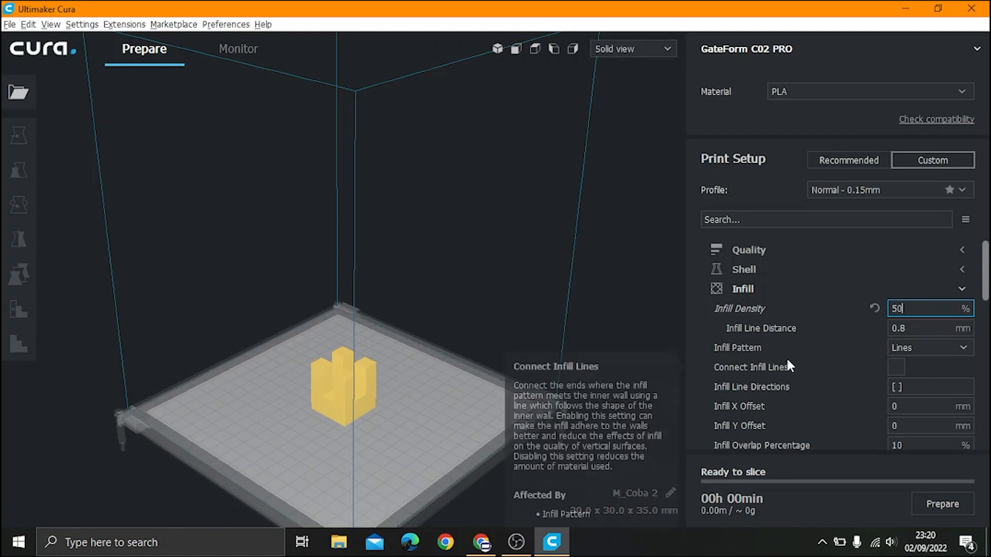
left_click(909, 346)
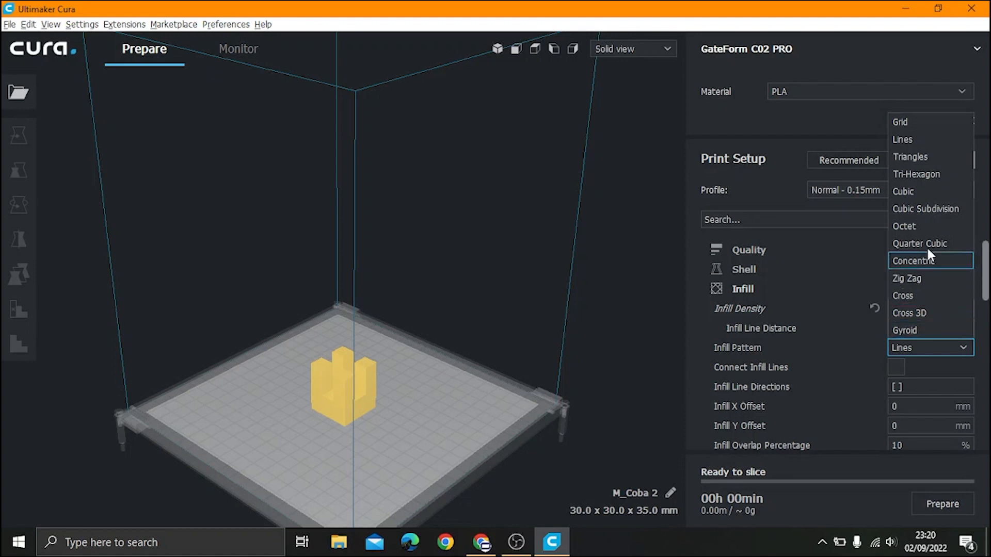
Step: Set the infill pattern to Grid and collapse the Infill section
left_click(922, 124)
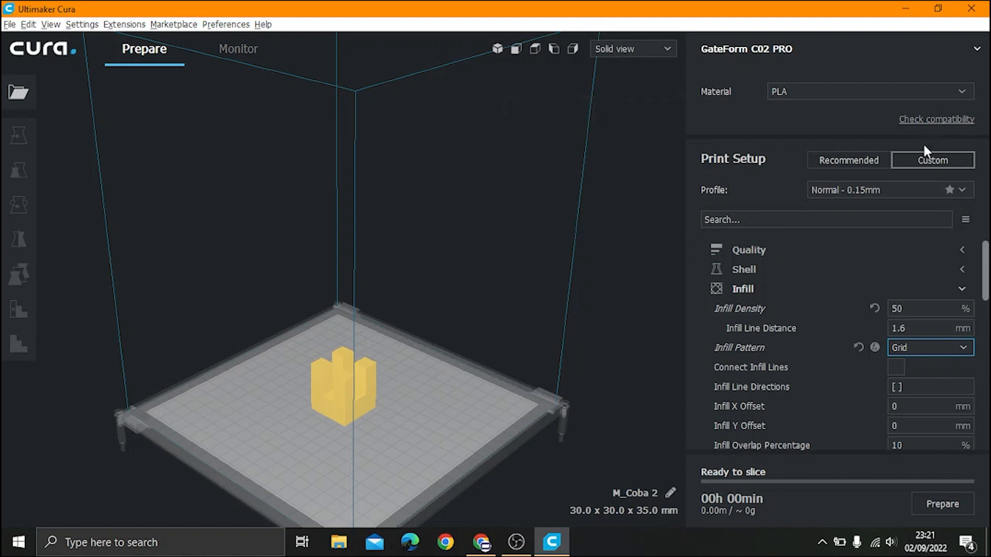
left_click(967, 288)
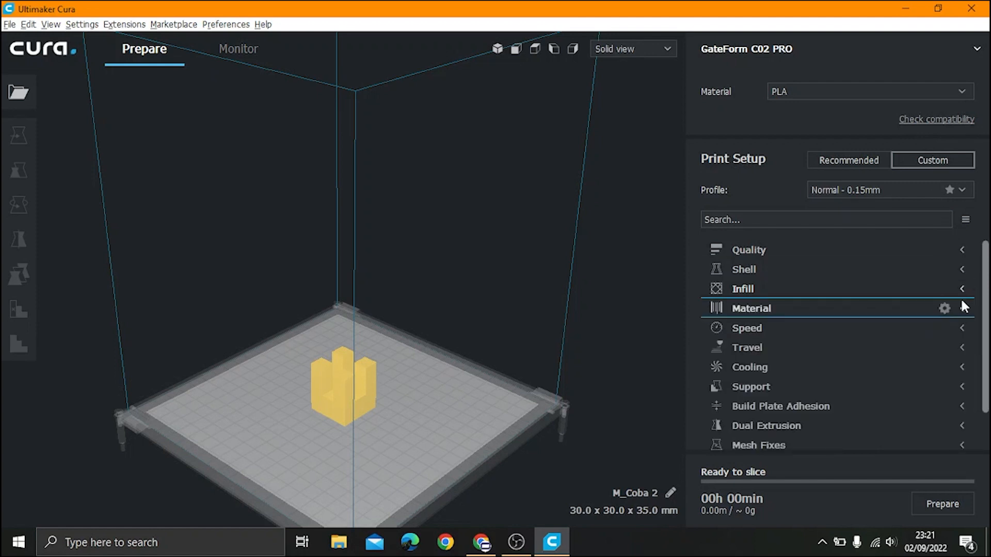
Step: Change Default Printing Temperature from 200 to 220 °C in the Material section
left_click(963, 308)
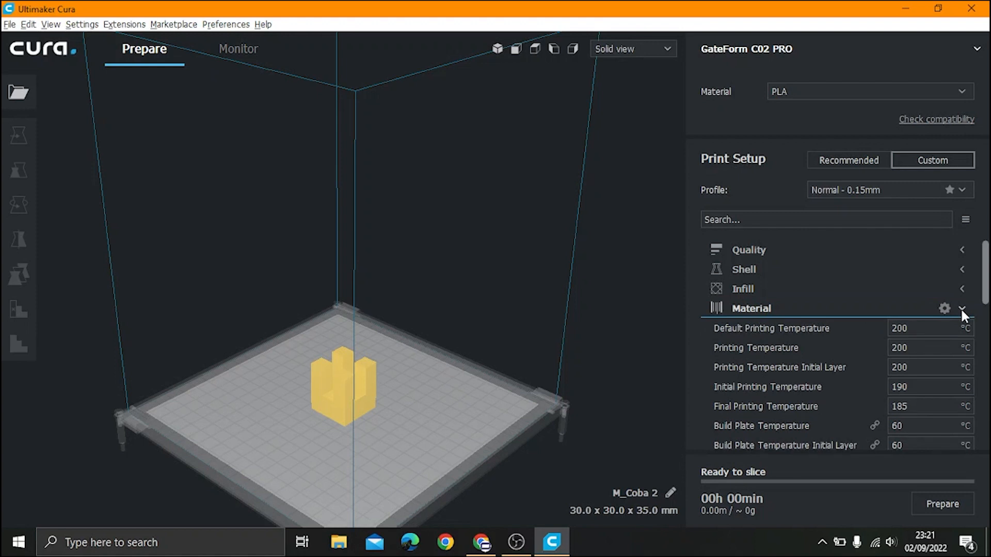
mouse_move(792, 340)
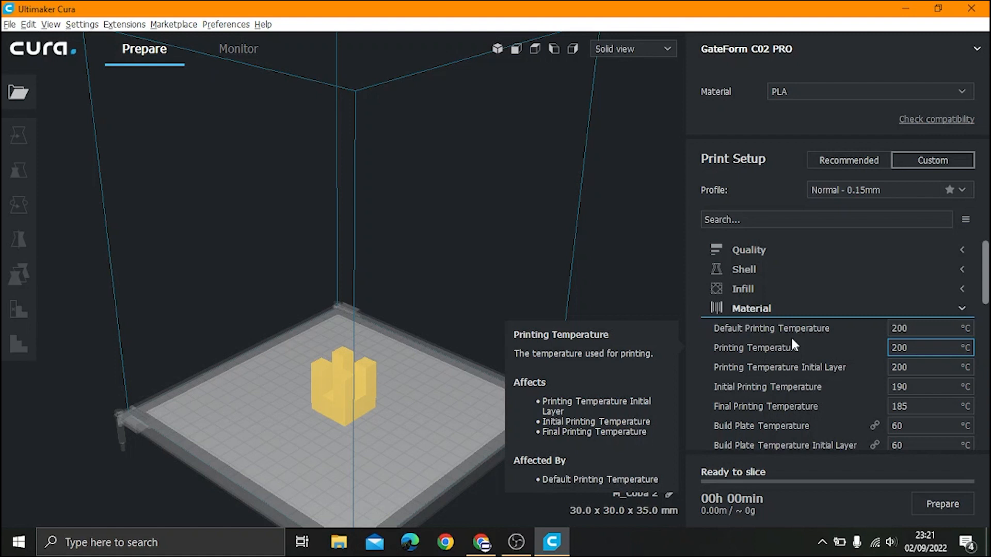
left_click(899, 333)
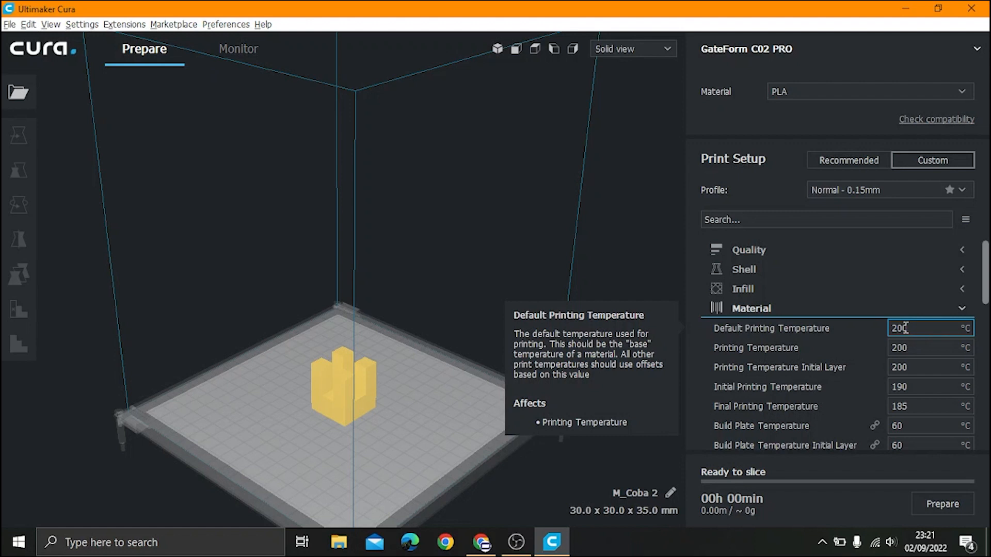
key("BackSpace")
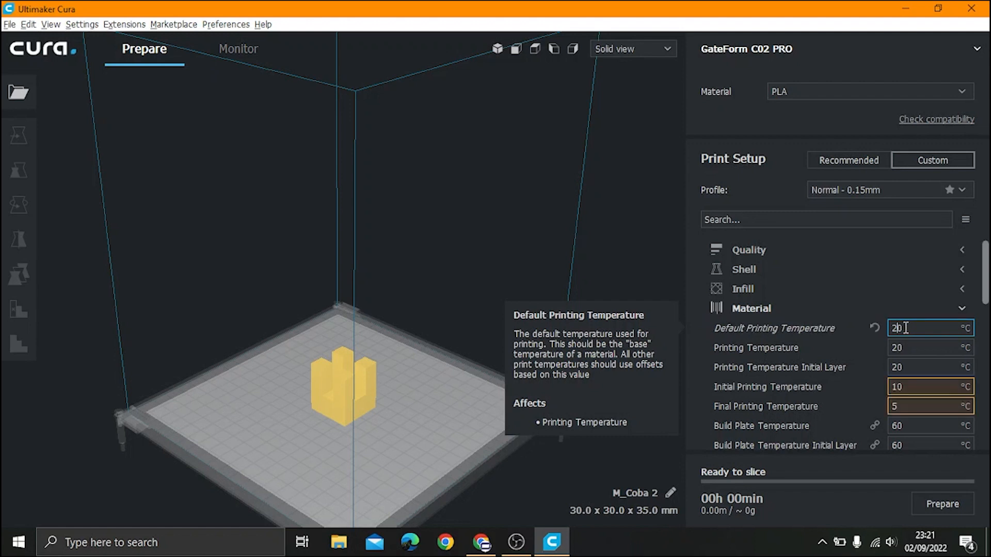
type("2")
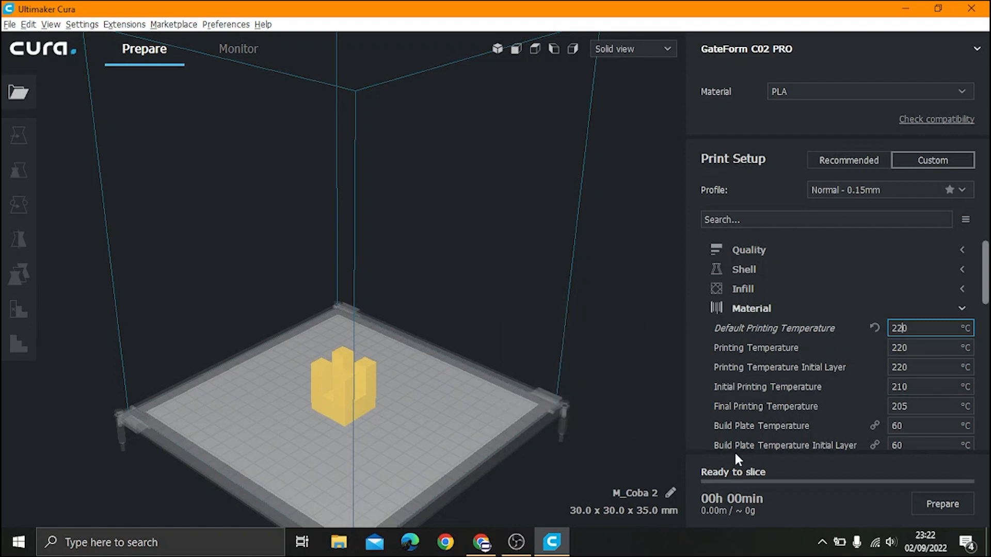
mouse_move(720, 430)
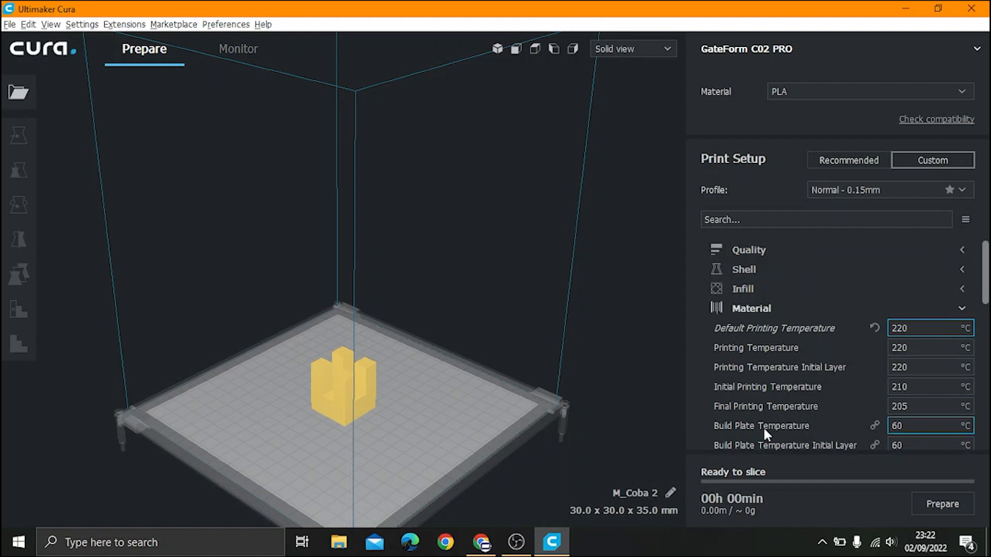
Step: Raise the Build Plate Temperature from 60 to 80 °C, then collapse the Material section
mouse_move(787, 427)
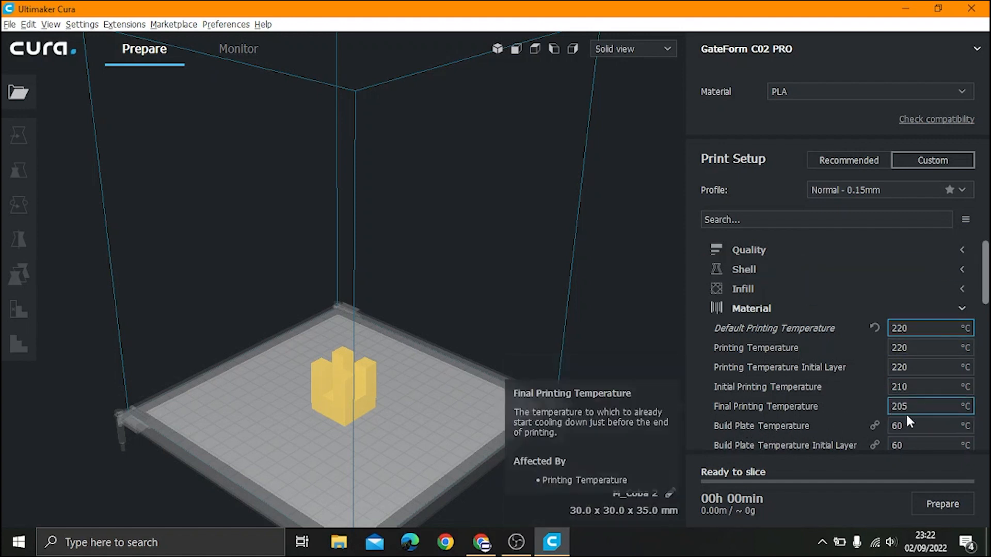
scroll(394, 276, "down", 3)
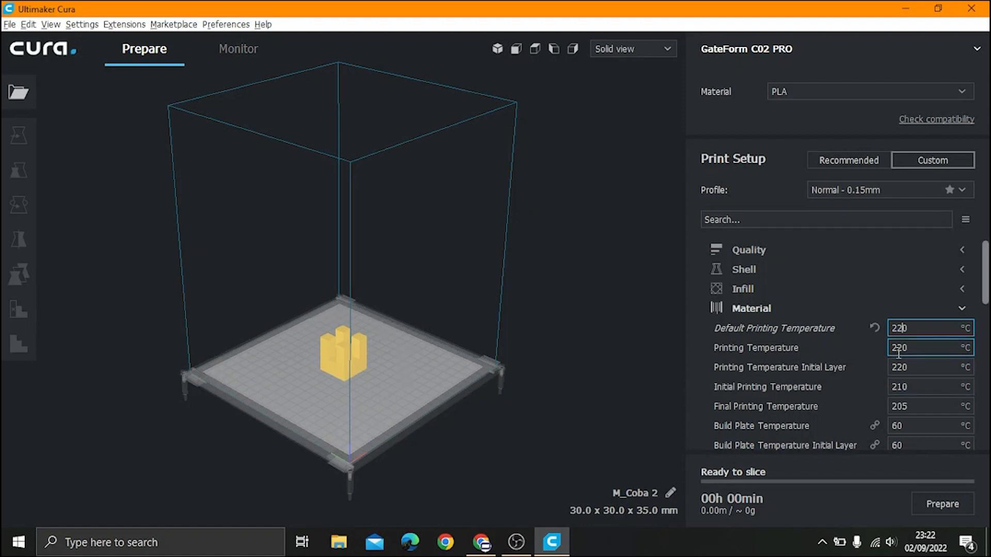
scroll(898, 354, "down", 2)
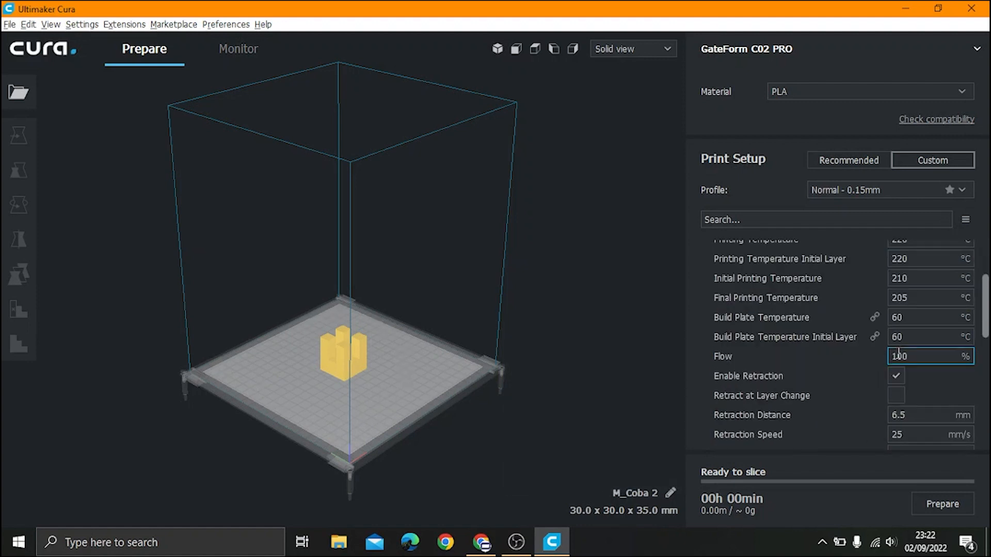
left_click(896, 316)
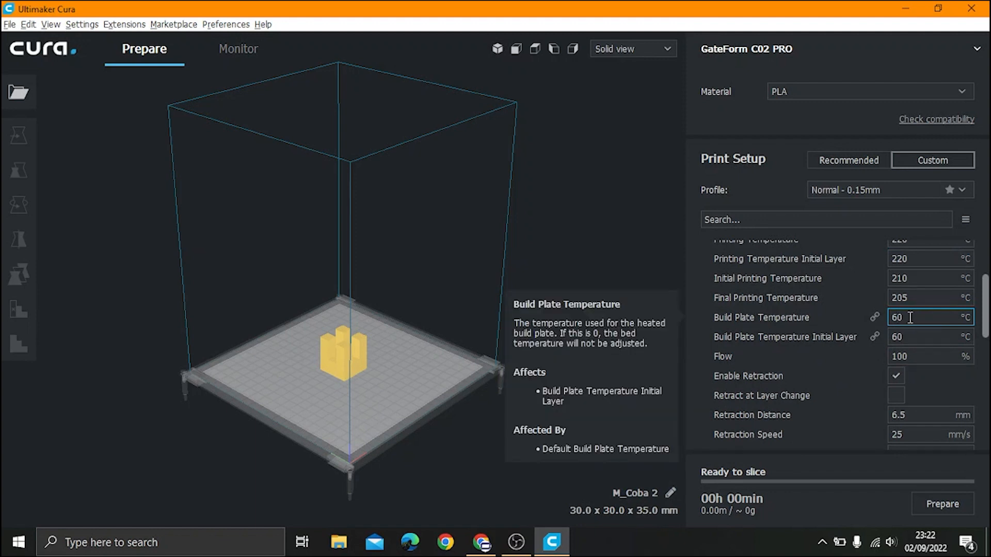
key("BackSpace")
type("8")
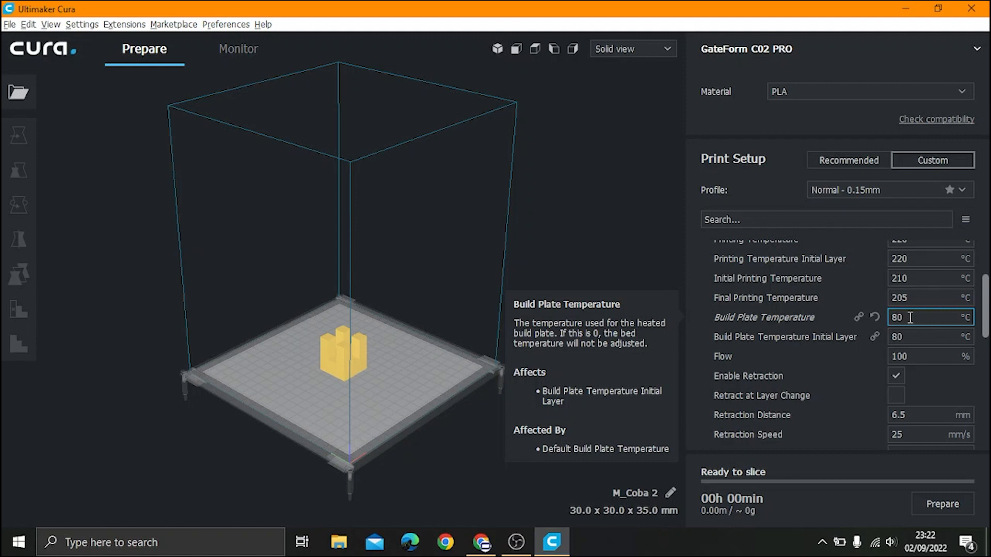
scroll(910, 317, "up", 3)
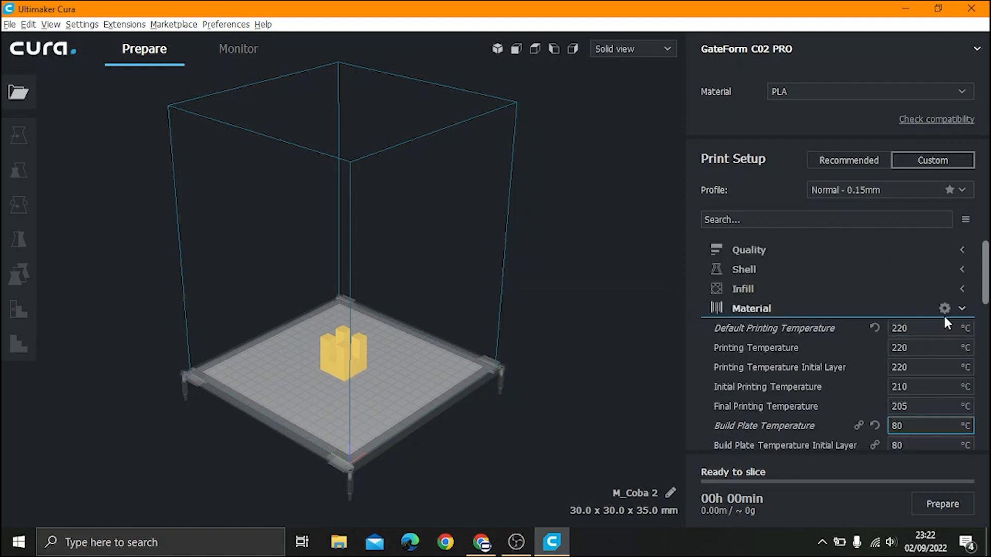
left_click(959, 309)
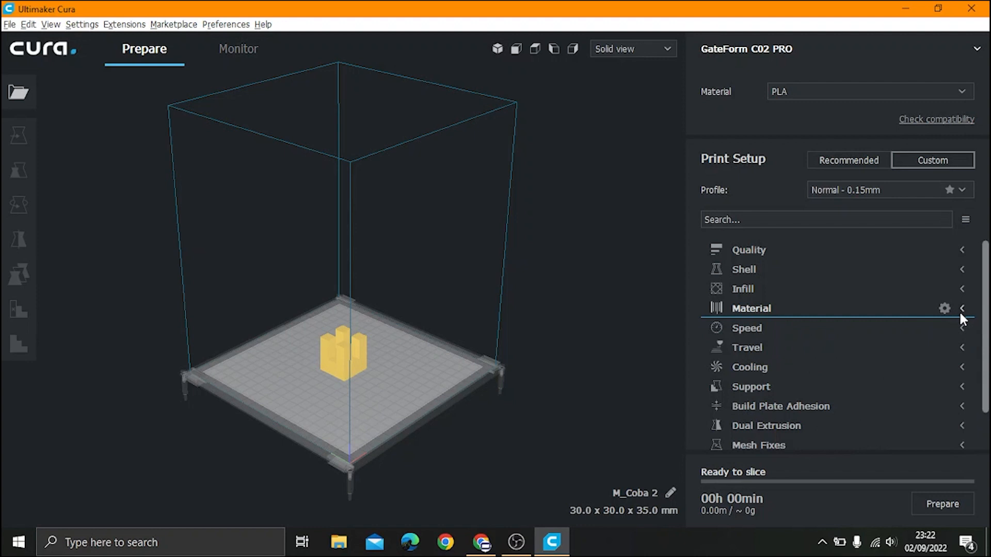
left_click(961, 328)
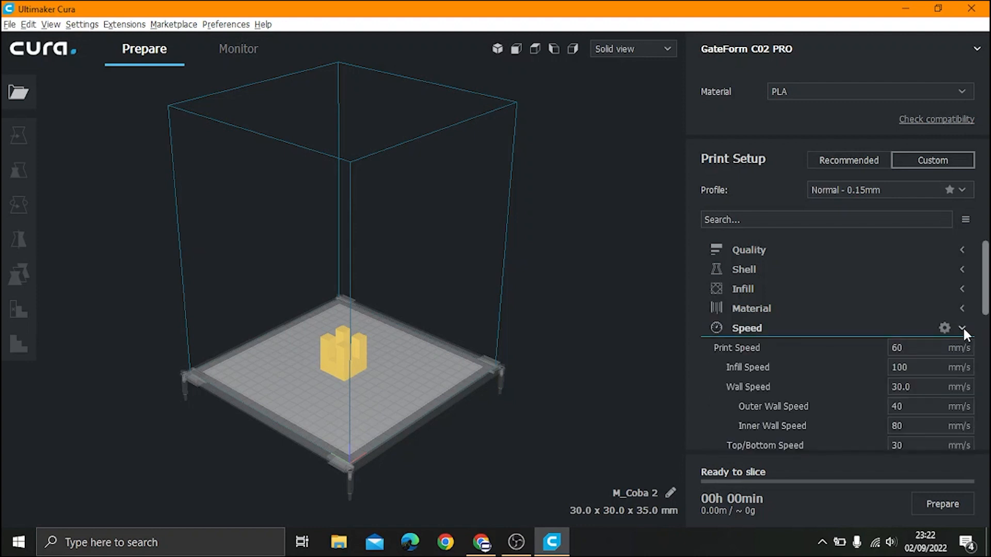
mouse_move(836, 388)
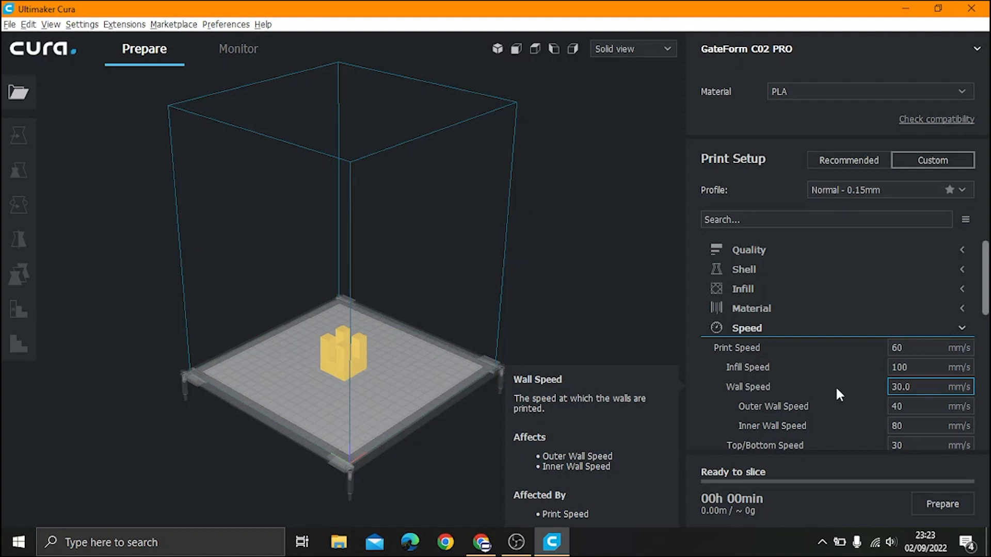
left_click(898, 348)
key("BackSpace")
key("BackSpace")
type("1100")
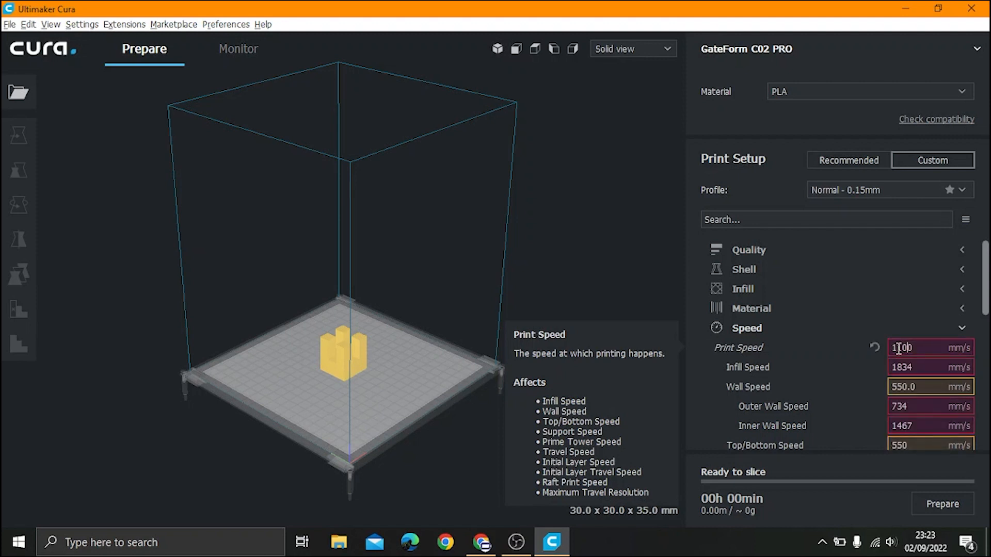
key("BackSpace")
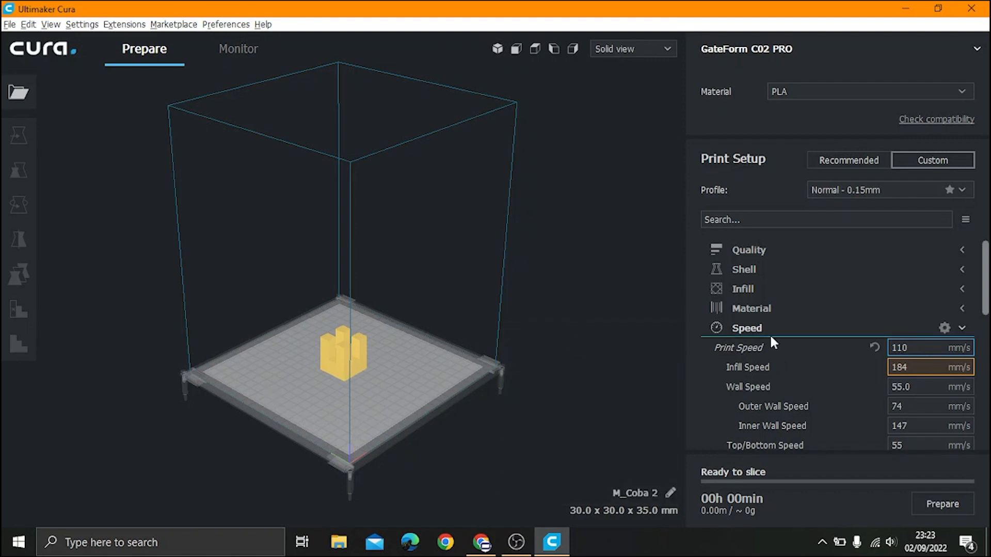
key("BackSpace")
key("BackSpace")
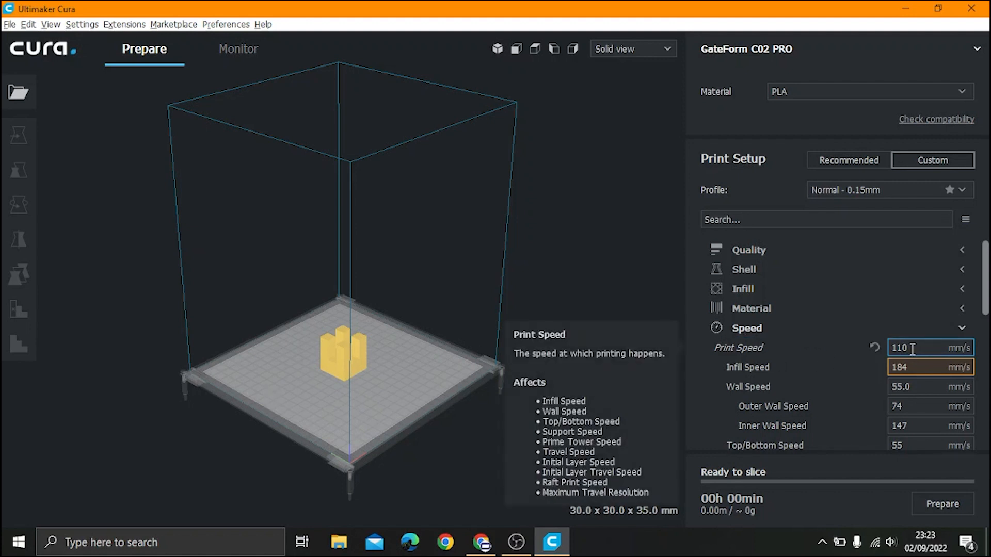
type("60")
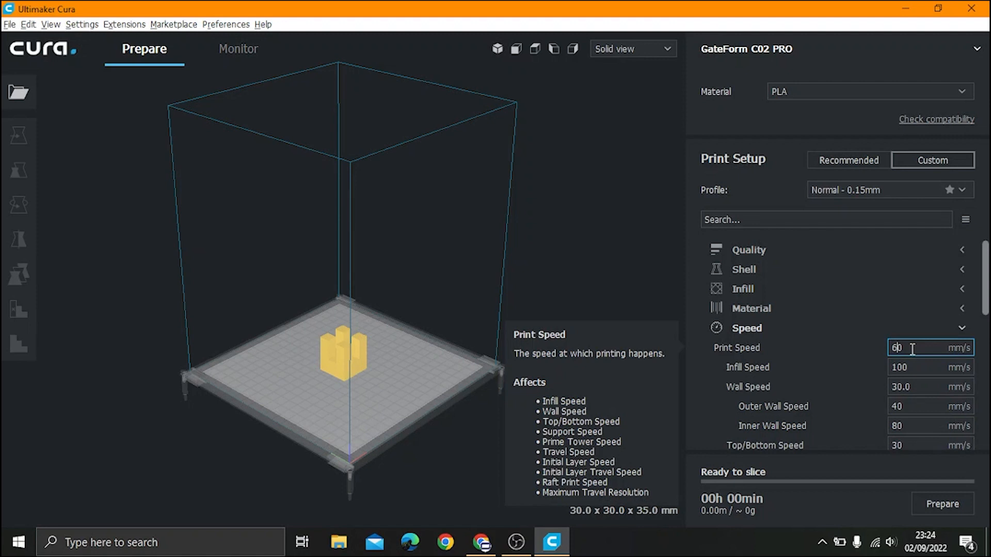
left_click(963, 328)
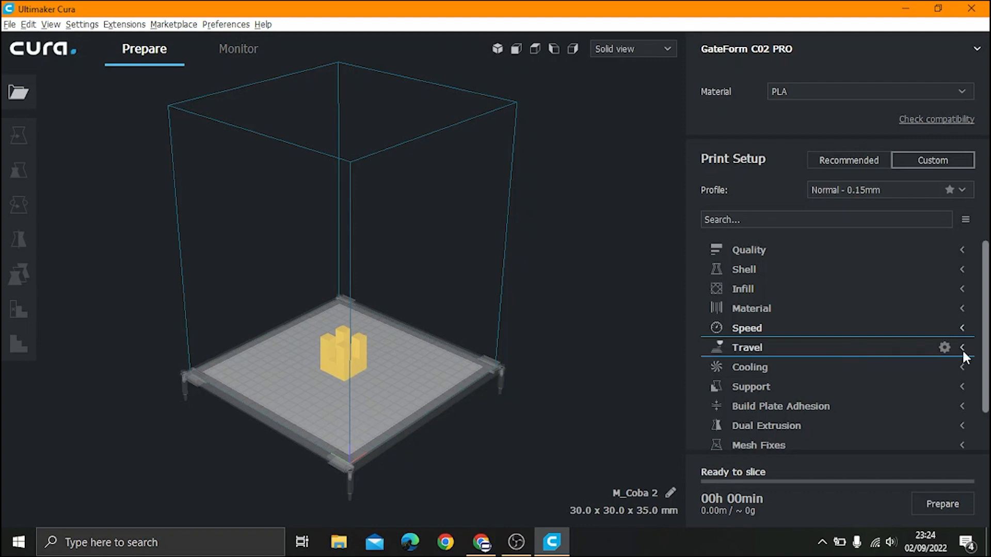
left_click(962, 347)
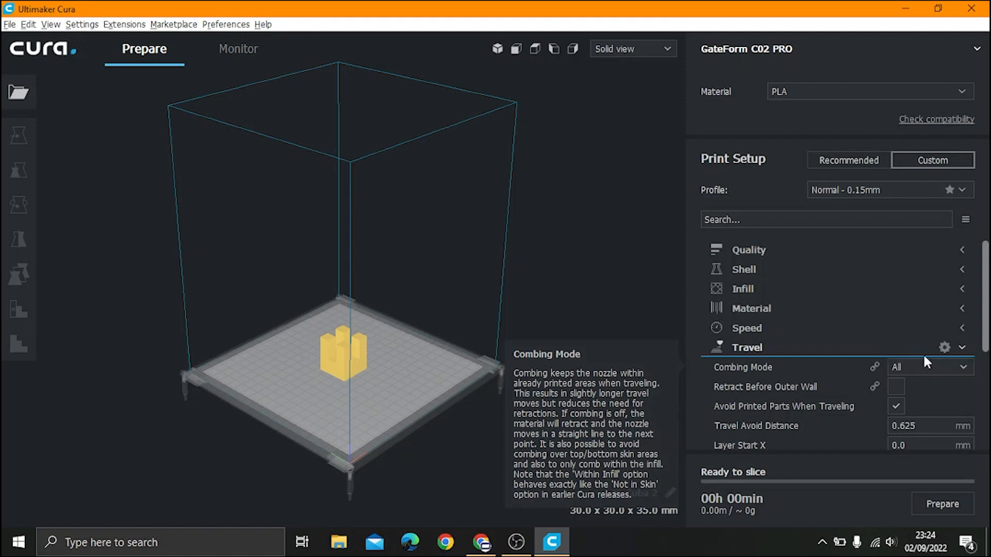
left_click(965, 354)
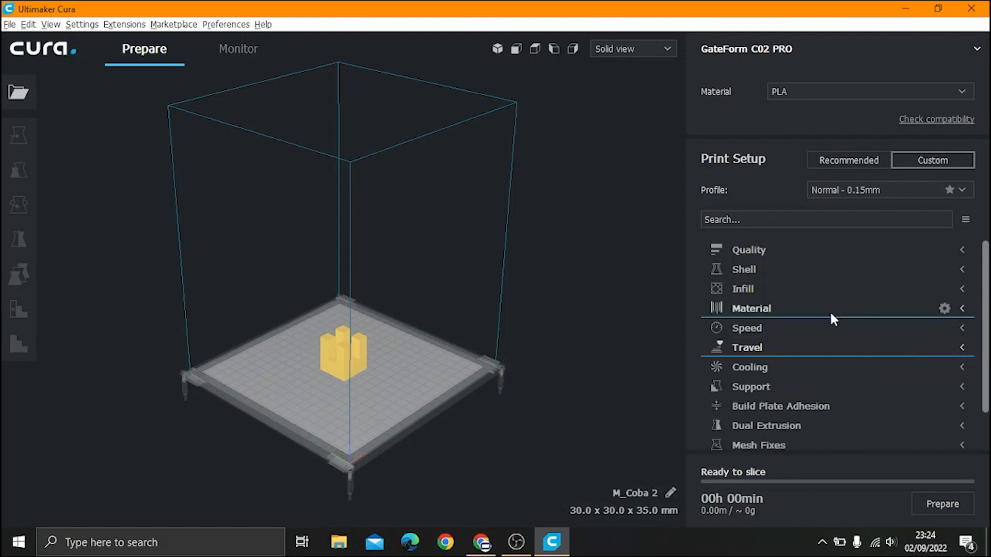
scroll(830, 311, "down", 2)
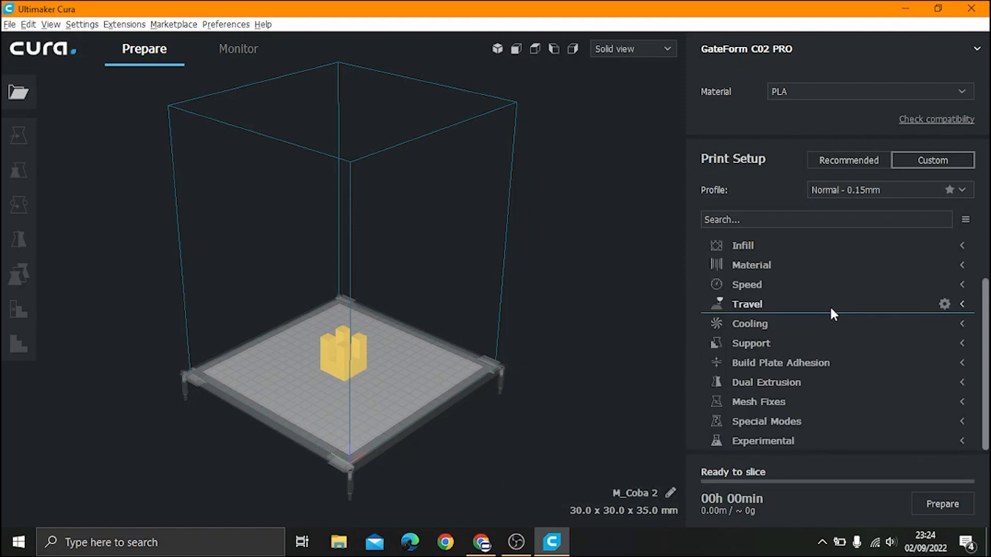
left_click(966, 320)
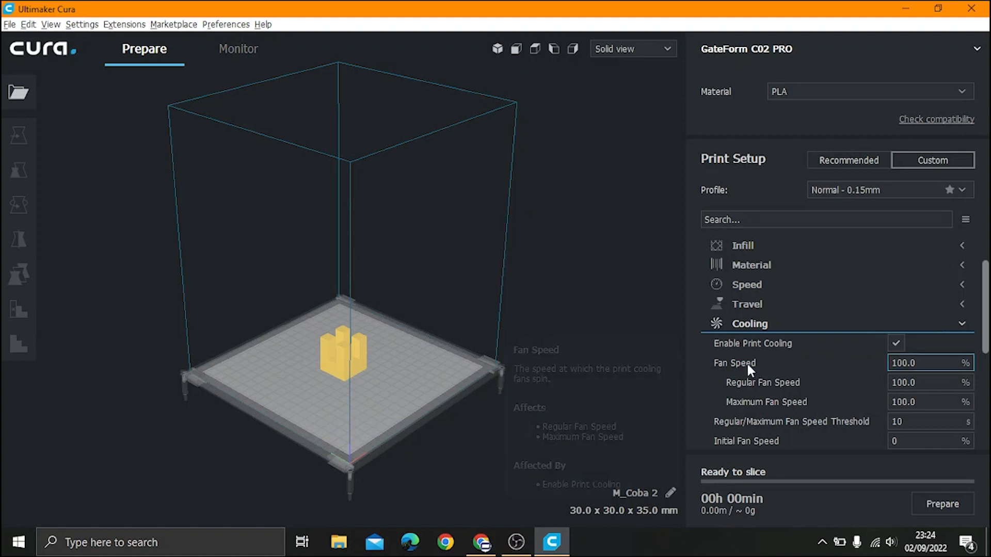
scroll(747, 363, "down", 4)
scroll(746, 361, "up", 2)
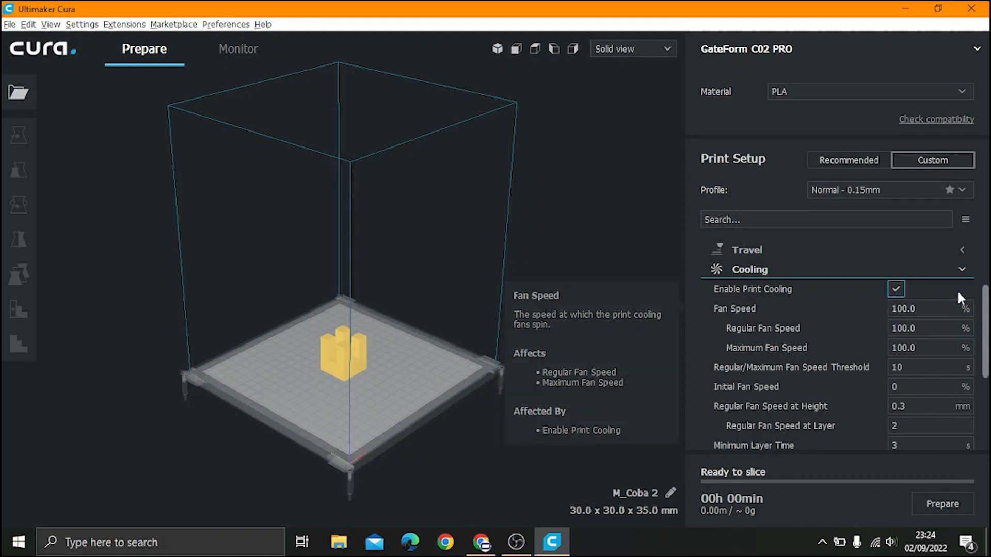
left_click(958, 270)
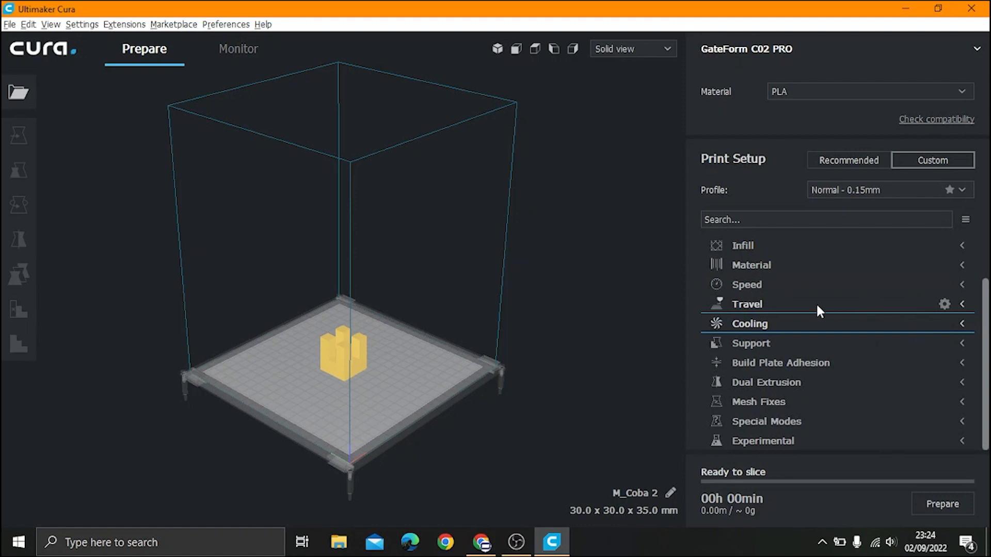
Step: Enable Generate Support with Everywhere placement and Zig Zag pattern, then collapse Support
left_click(962, 344)
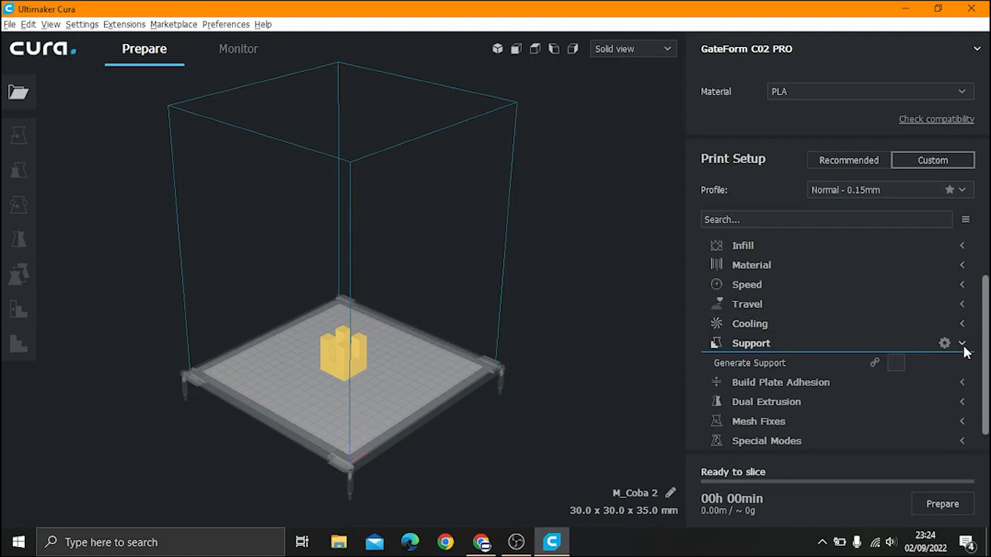
mouse_move(721, 364)
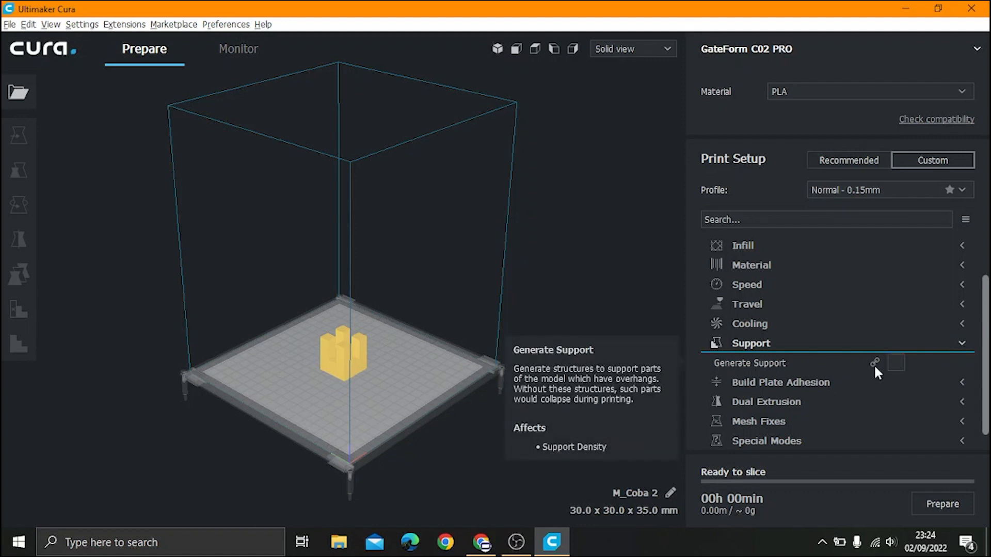
left_click(896, 364)
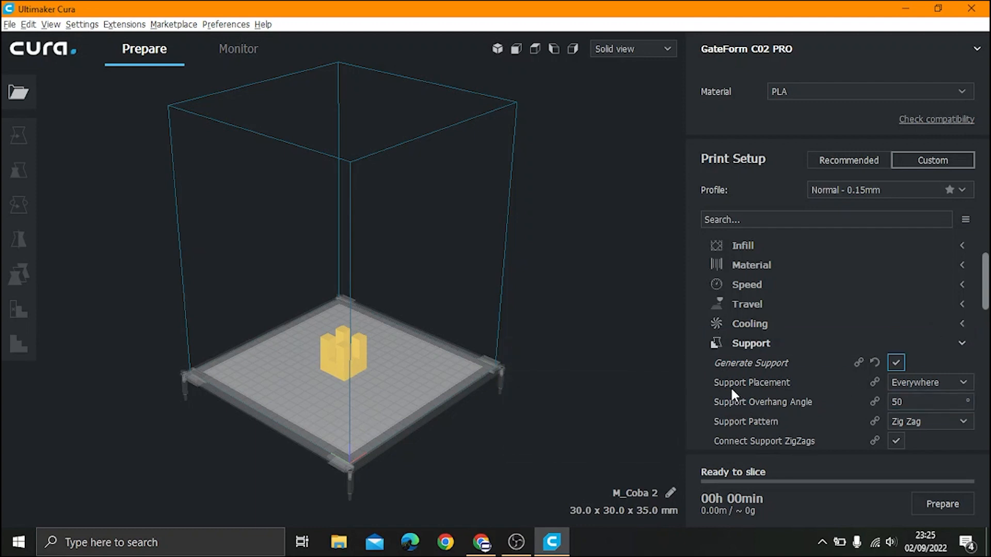
mouse_move(763, 386)
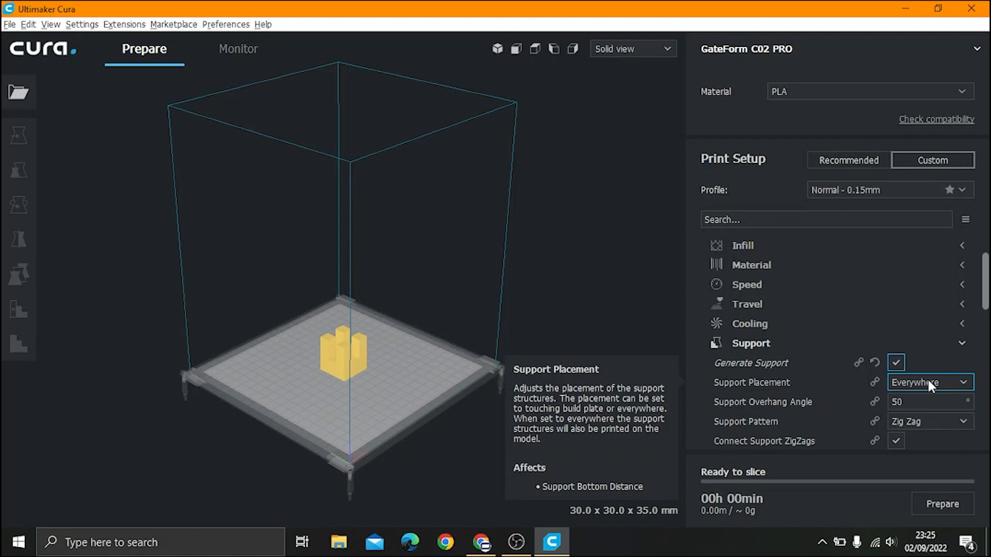
left_click(942, 421)
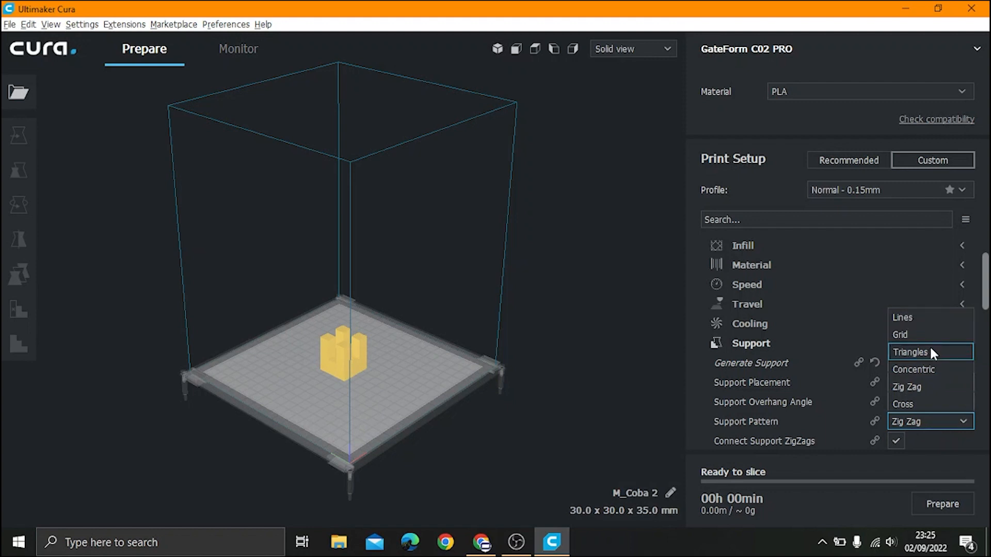
left_click(908, 383)
scroll(875, 358, "down", 5)
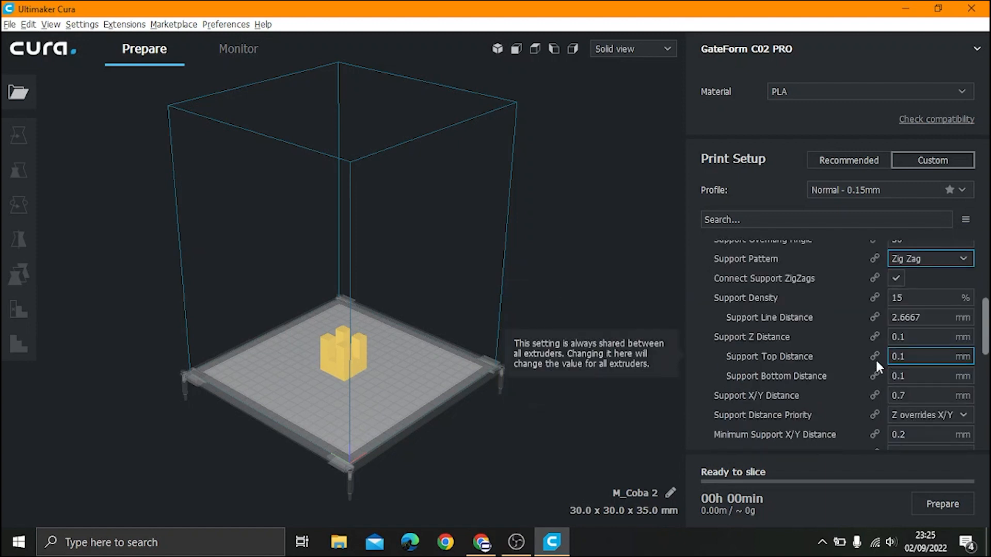
scroll(875, 358, "up", 3)
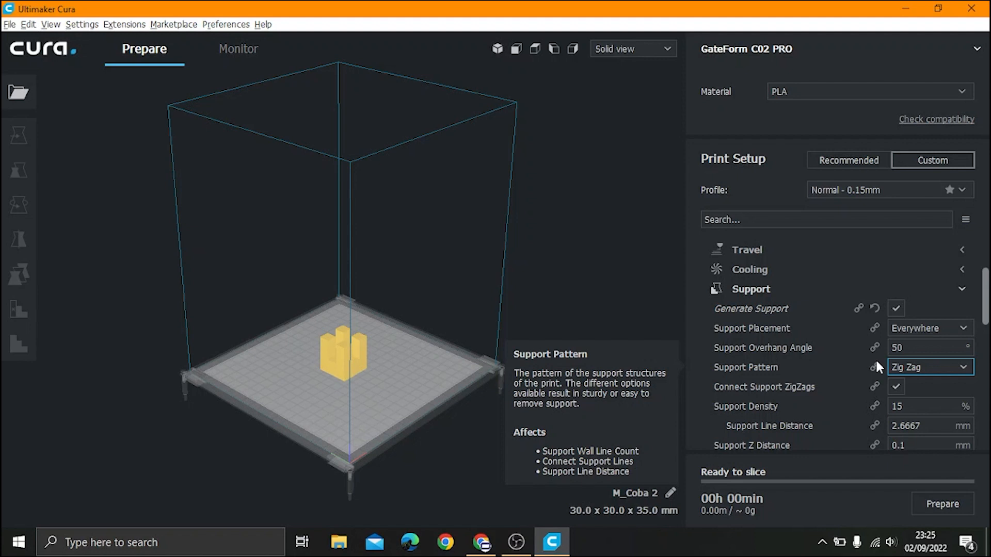
left_click(959, 288)
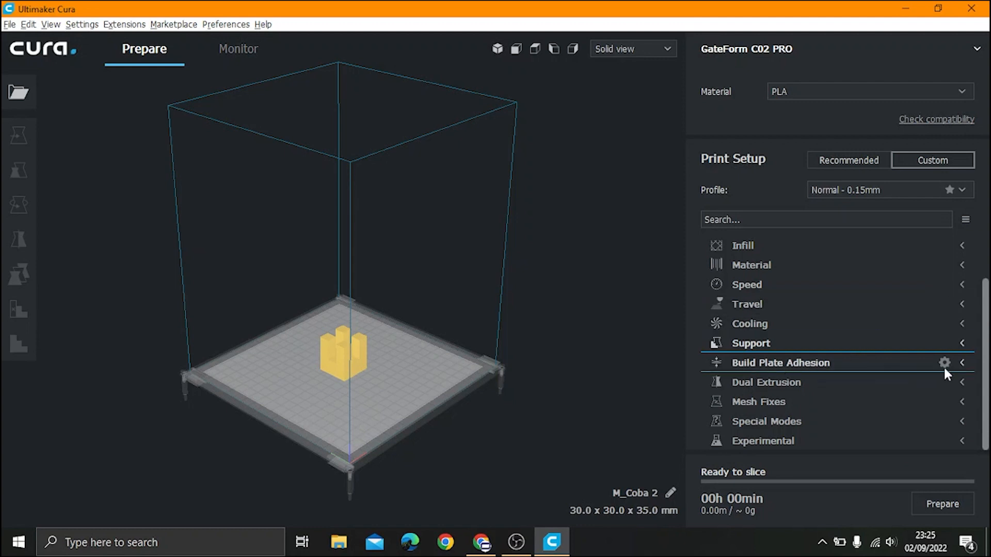
Step: Change the build plate adhesion type to Raft
left_click(961, 364)
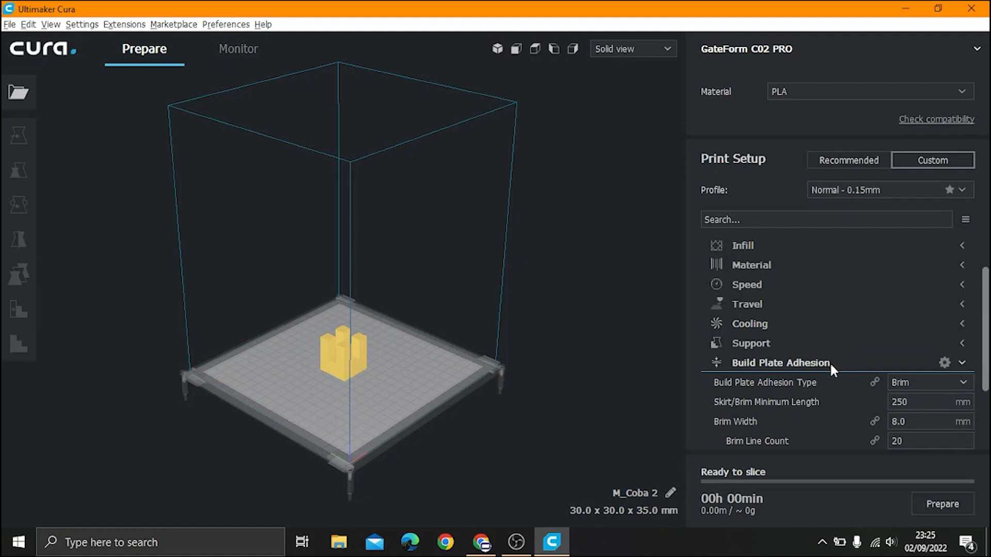
scroll(785, 343, "down", 2)
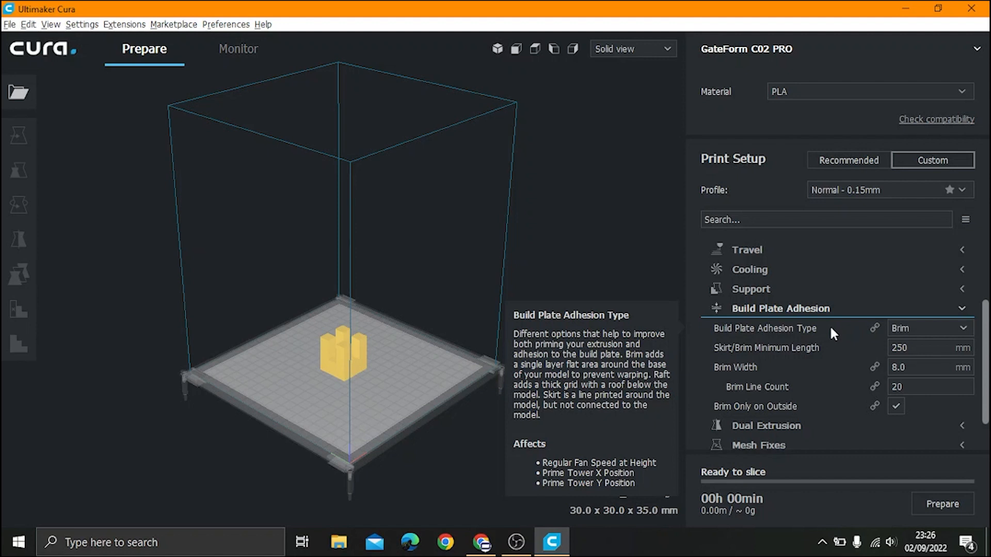
left_click(906, 328)
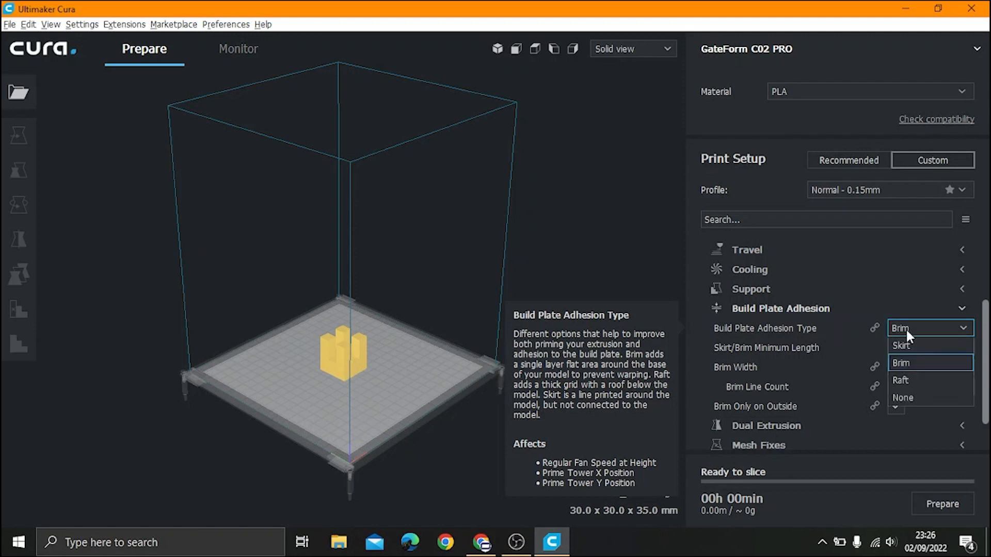
left_click(916, 380)
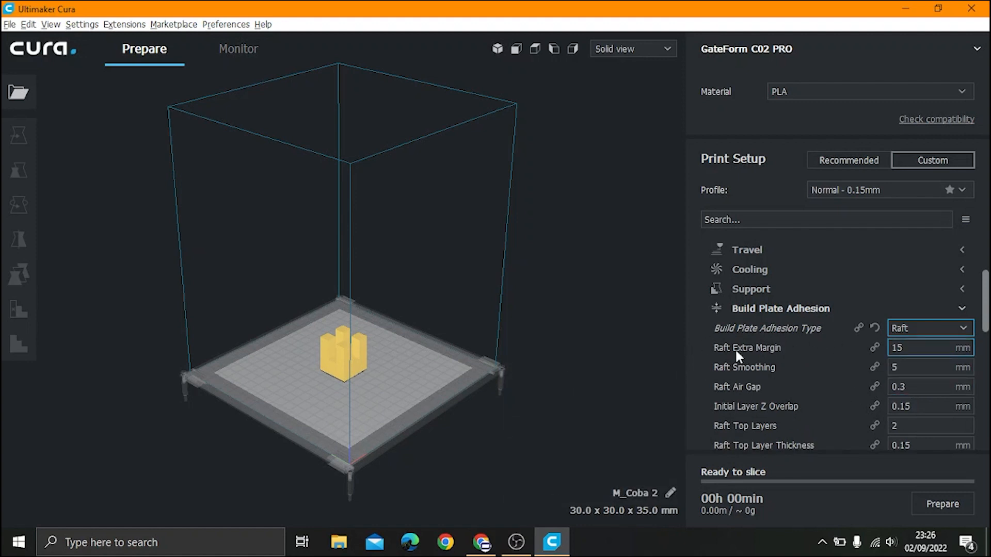
Step: Set the raft extra margin to 5 mm, review the raft speeds, and collapse Build Plate Adhesion
mouse_move(718, 346)
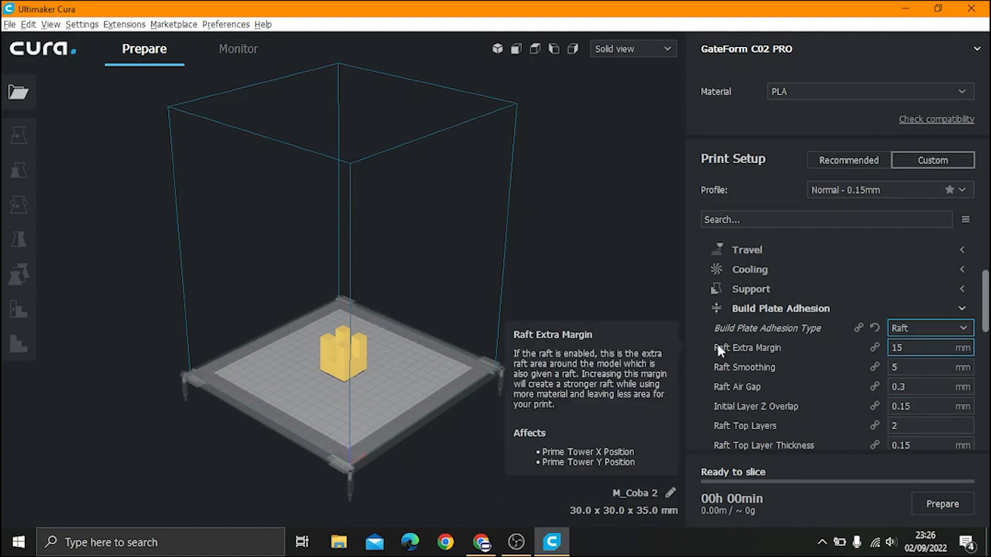
left_click(898, 347)
key("BackSpace")
key("BackSpace")
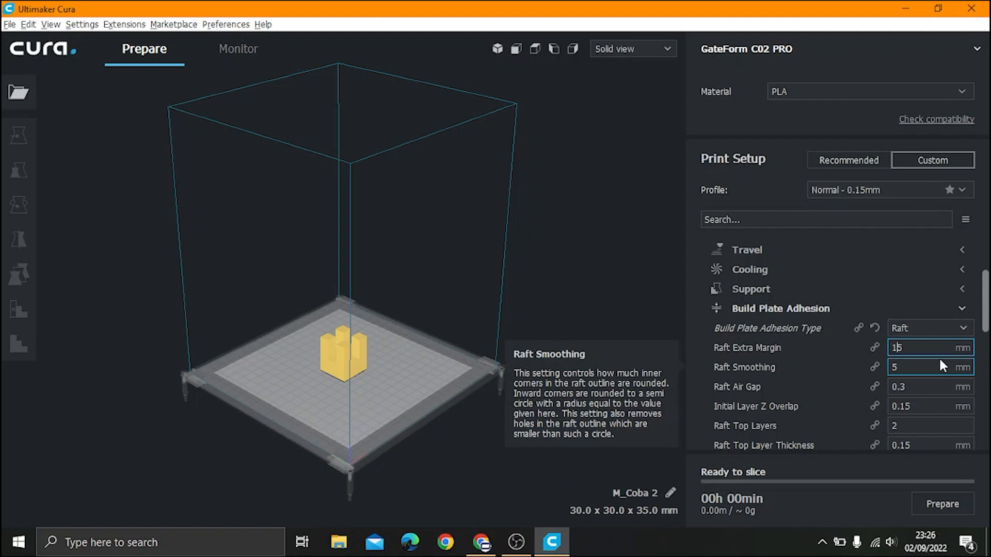
type("5")
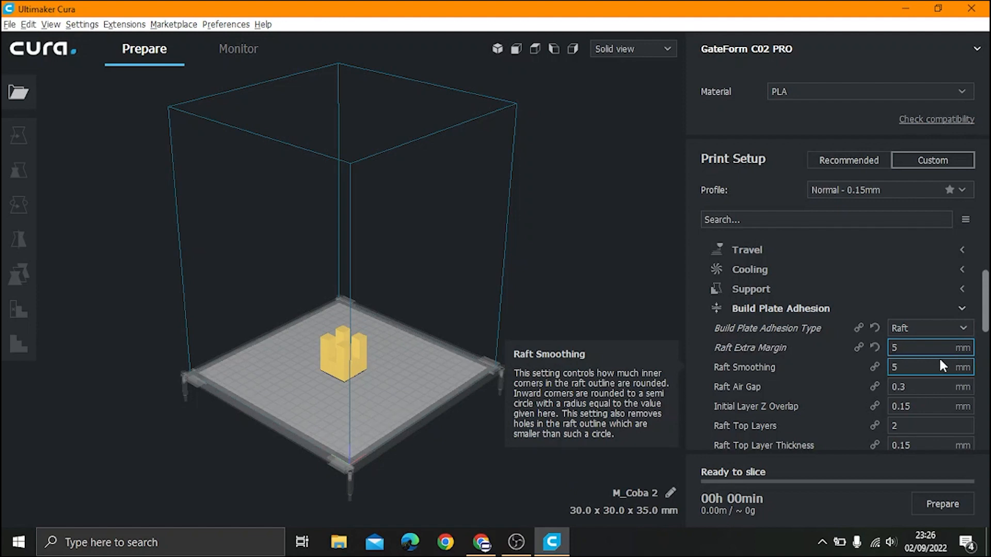
scroll(939, 365, "down", 3)
scroll(939, 357, "down", 8)
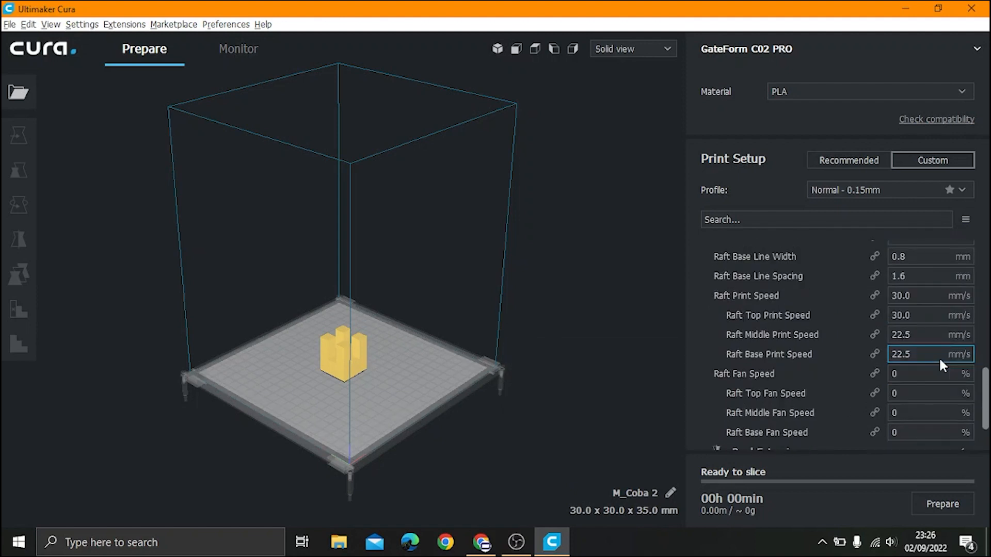
scroll(939, 357, "up", 12)
left_click(963, 362)
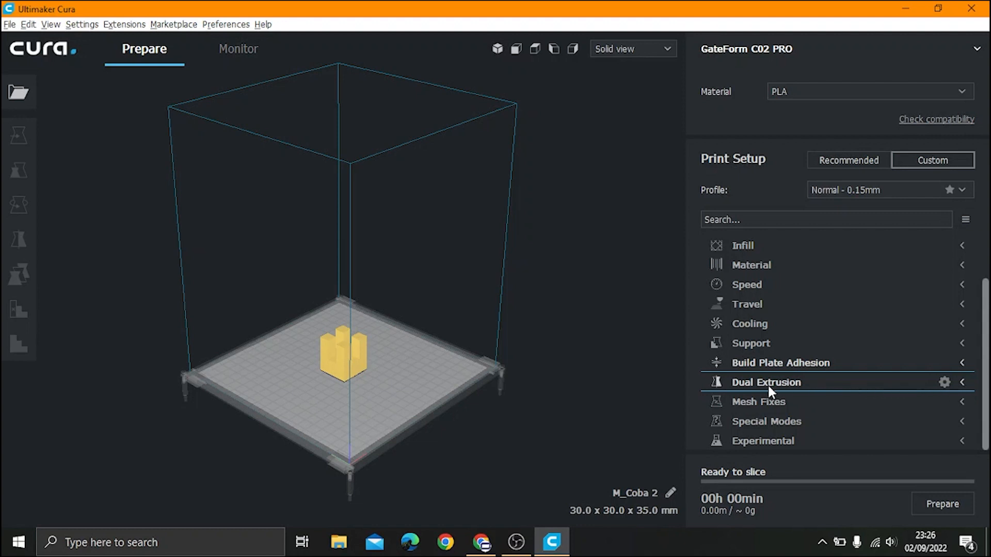
left_click(957, 405)
scroll(846, 332, "down", 3)
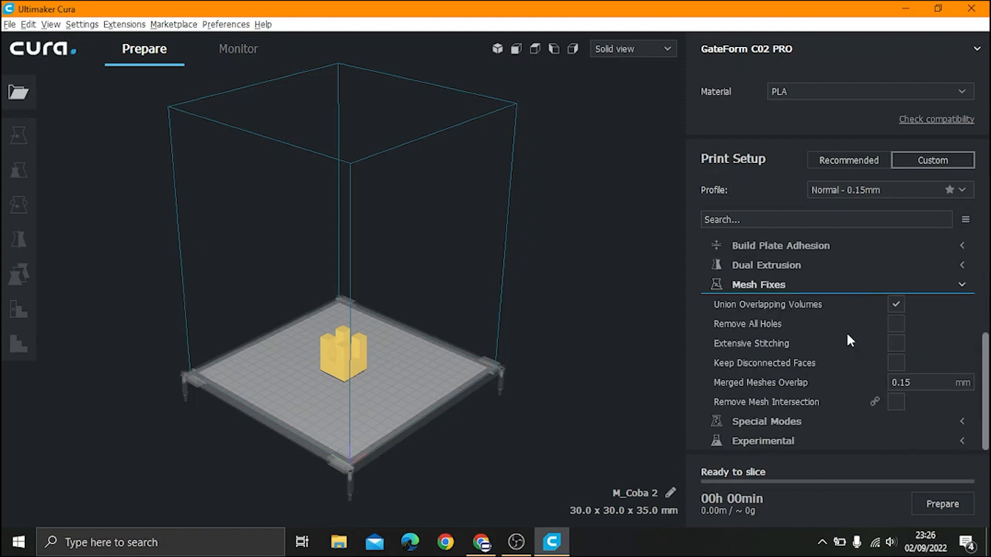
mouse_move(753, 306)
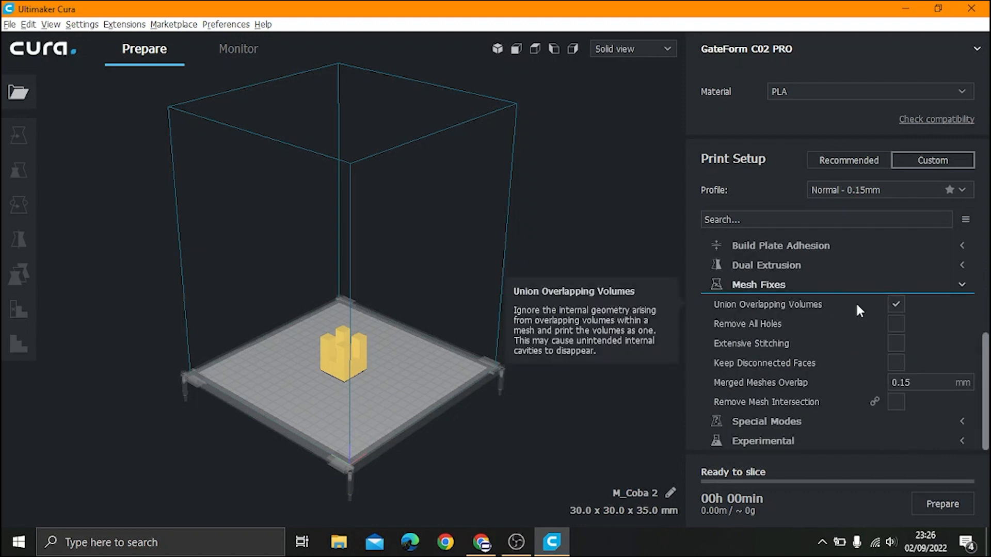
left_click(961, 284)
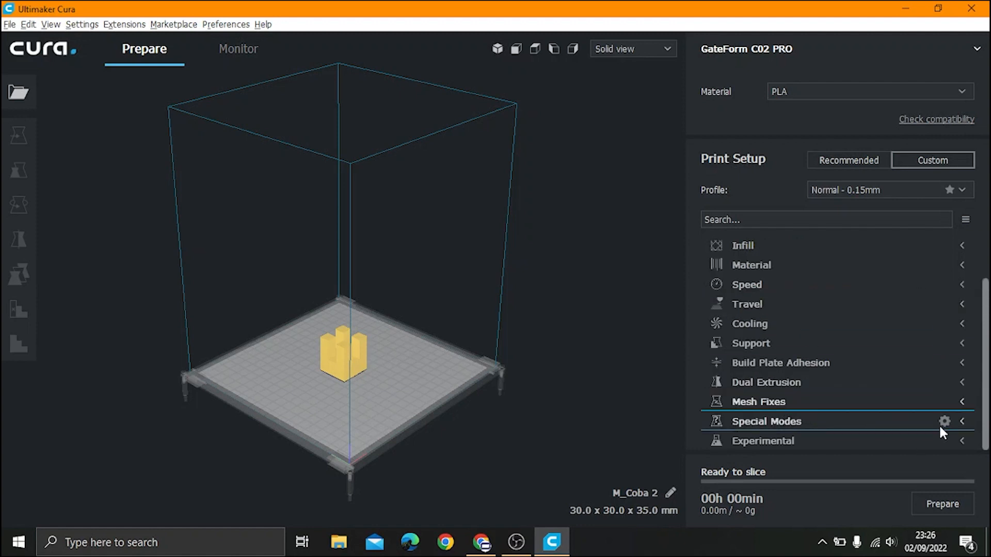
left_click(961, 422)
scroll(860, 333, "down", 3)
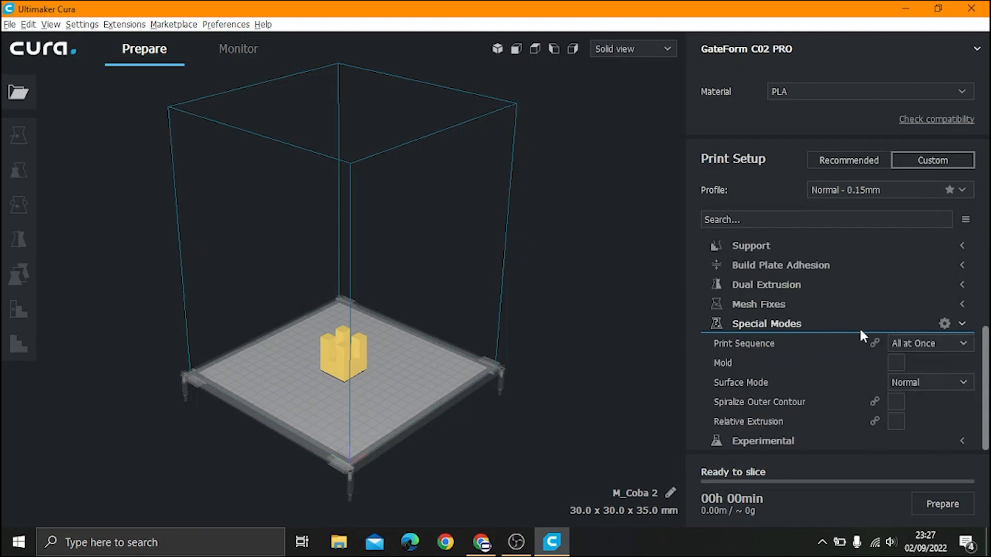
left_click(961, 324)
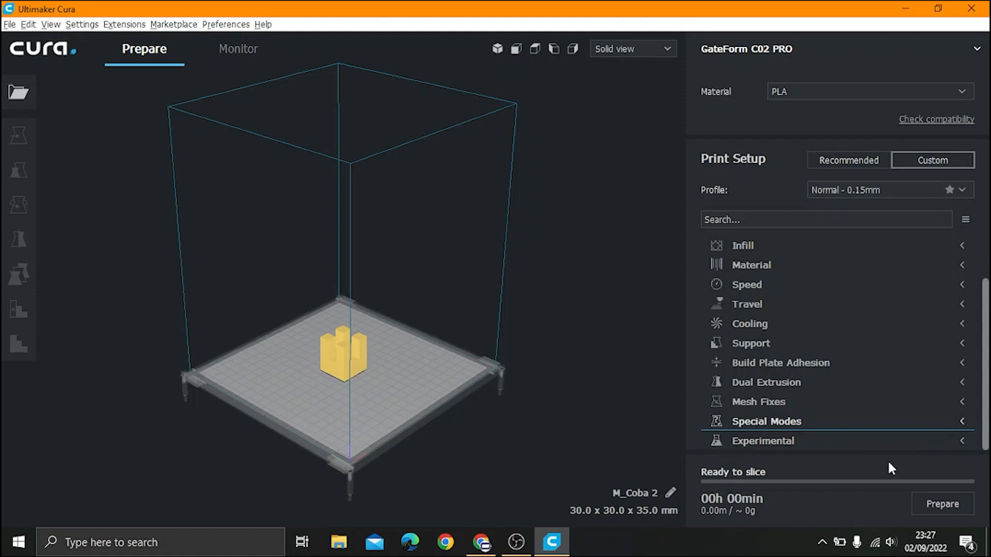
Step: Slice M_Coba 2 and check the 01h 20min, 6.07 m / 18 g PLA estimate
left_click(952, 506)
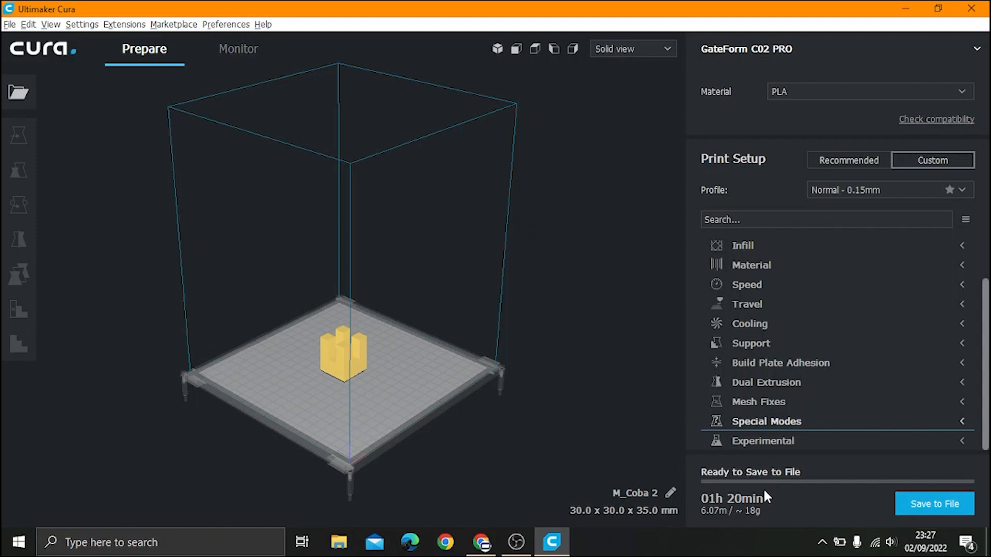
mouse_move(751, 509)
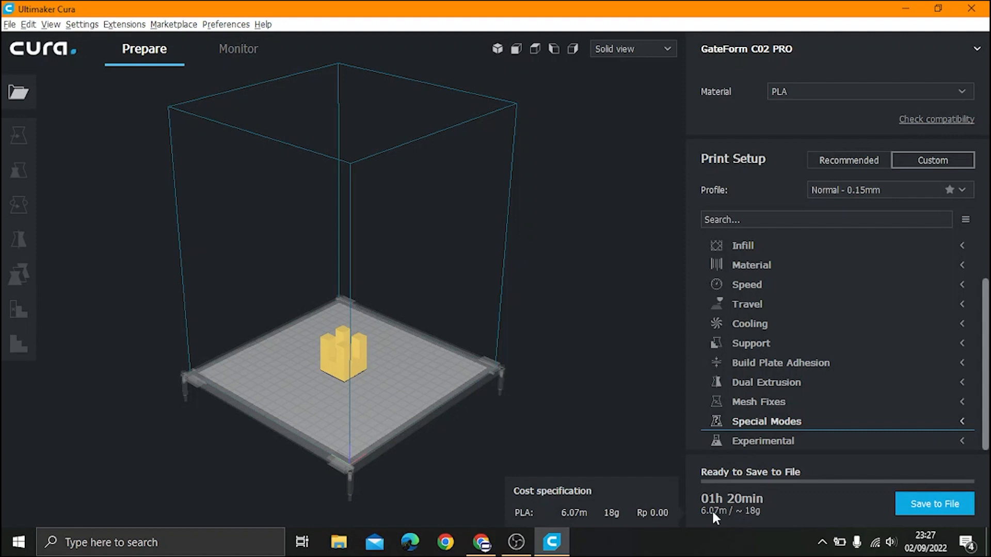
mouse_move(701, 491)
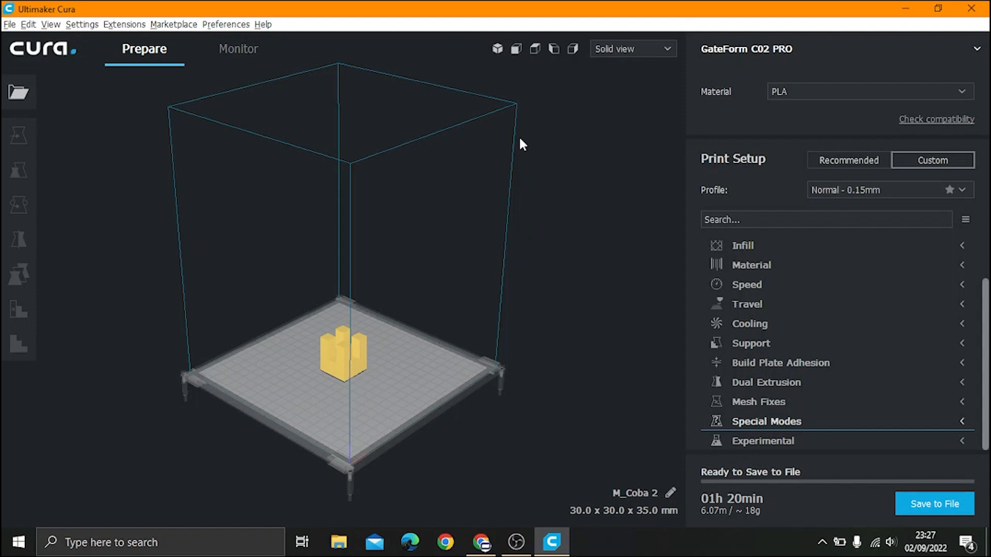
left_click(621, 49)
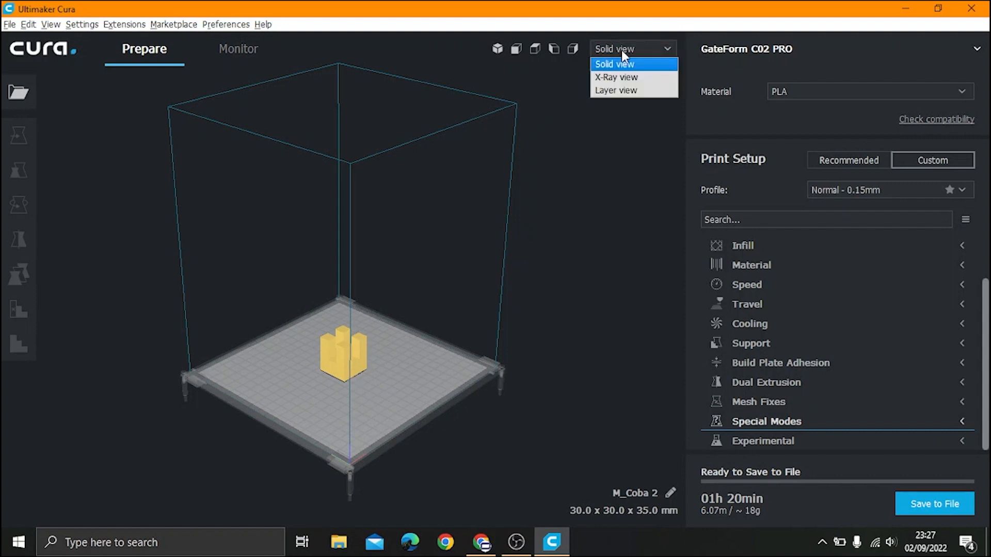
Step: Switch to Layer view, lower the slider to the raft layers, and start the simulation
left_click(623, 92)
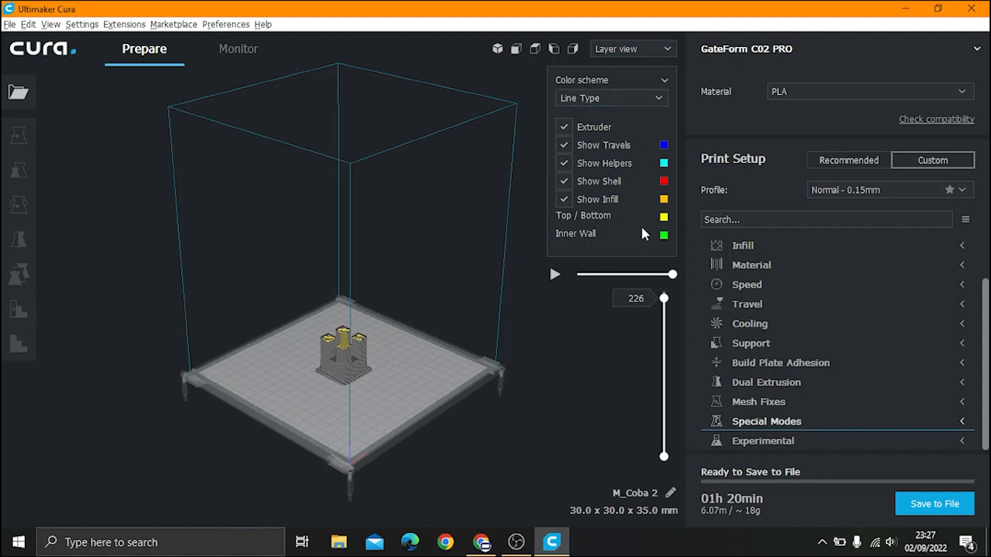
scroll(380, 394, "up", 2)
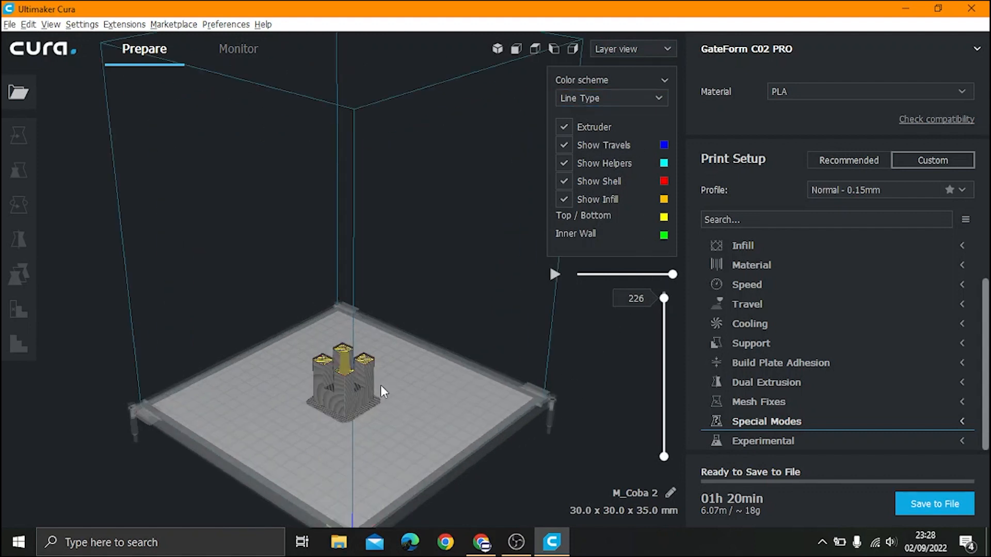
left_click_drag(667, 298, 665, 459)
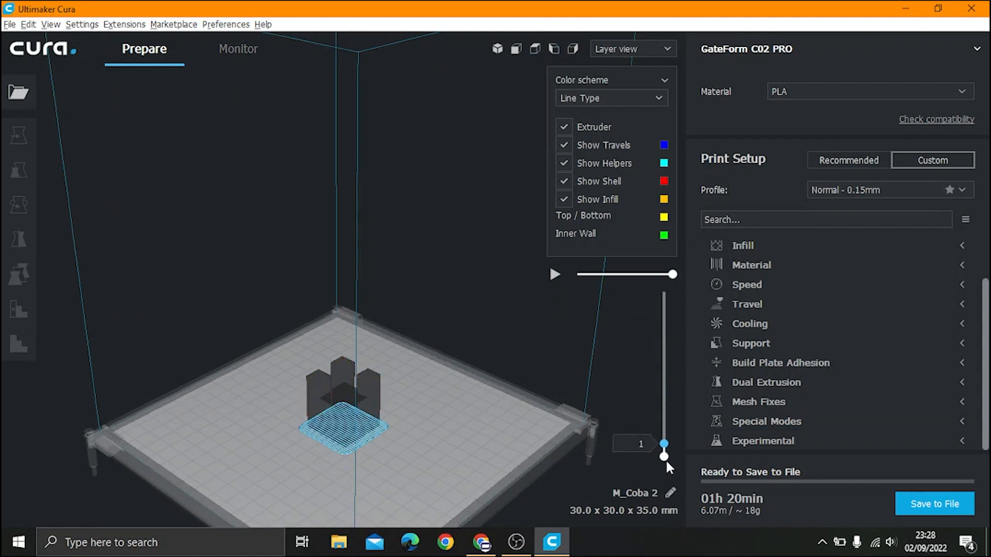
left_click(556, 275)
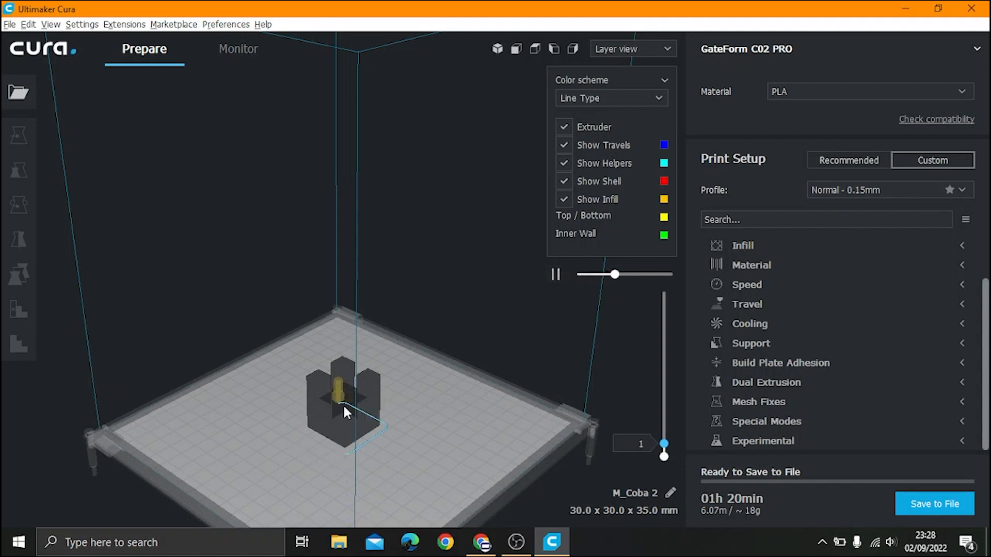
scroll(387, 364, "down", 4)
scroll(304, 448, "up", 3)
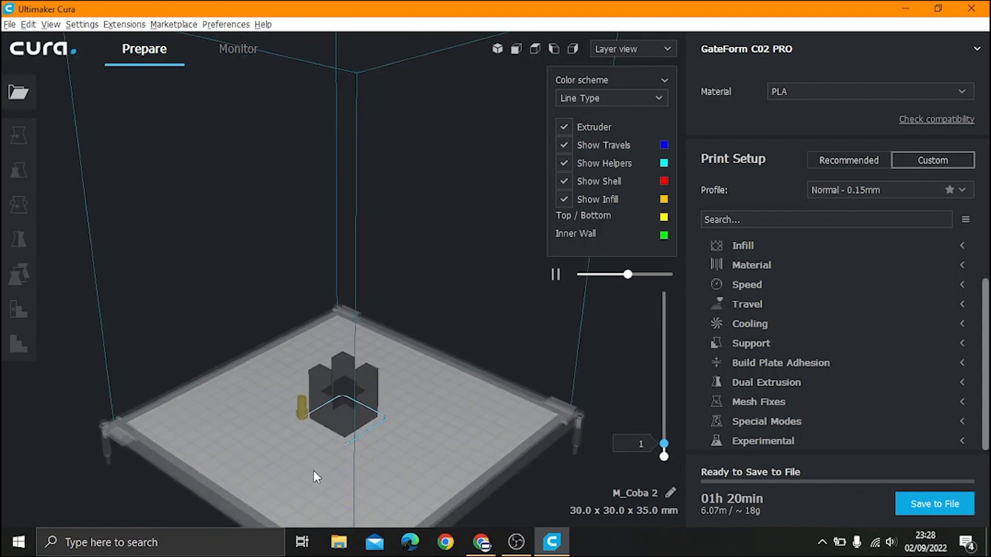
scroll(314, 471, "up", 1)
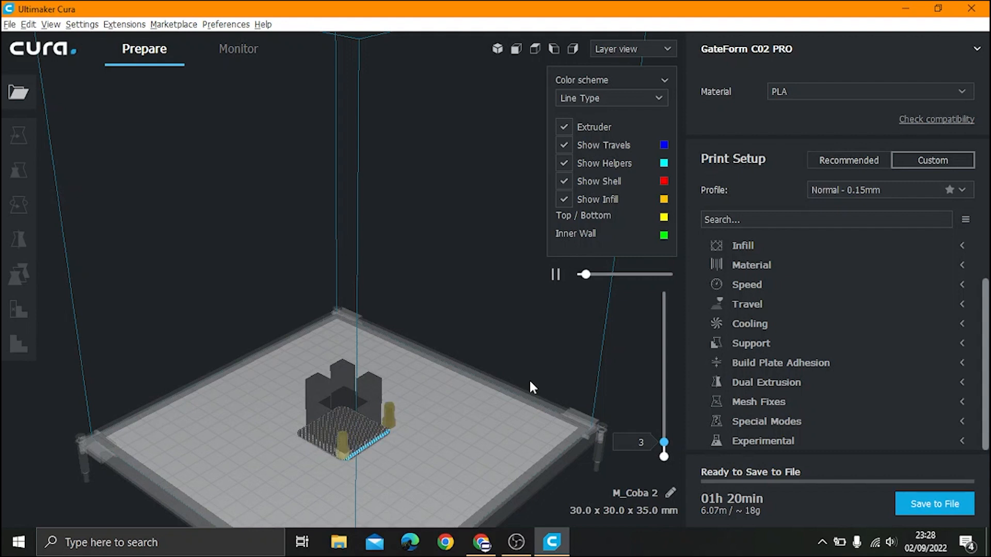
Step: Raise the layer slider up through layer 225, replay the simulation, then pause it
left_click_drag(666, 442, 660, 288)
left_click(553, 274)
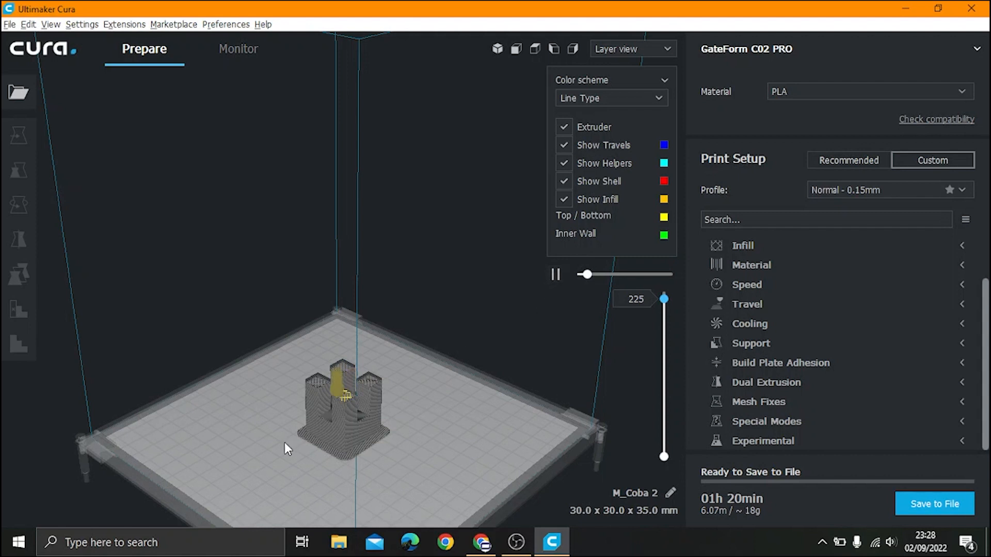
scroll(284, 442, "up", 4)
scroll(283, 443, "down", 3)
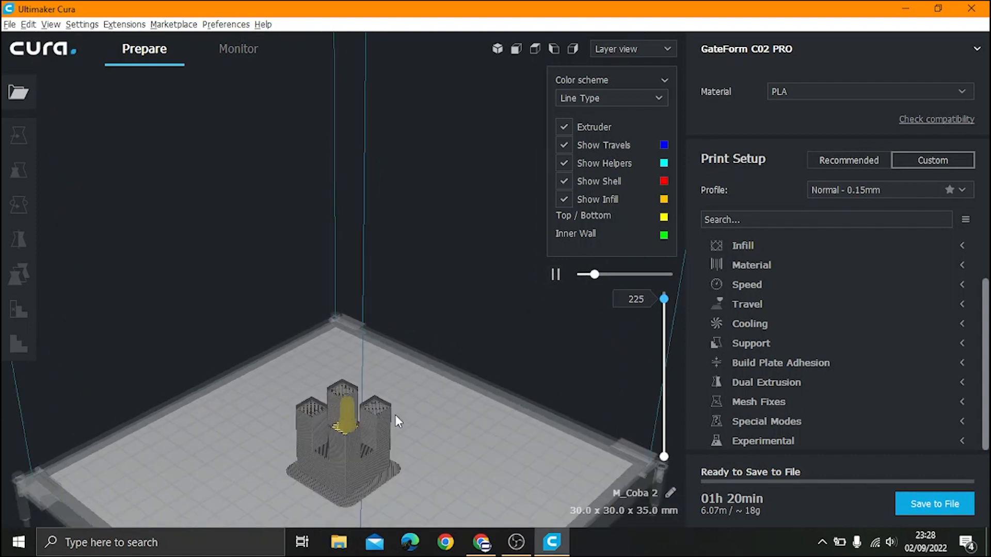
scroll(327, 469, "up", 3)
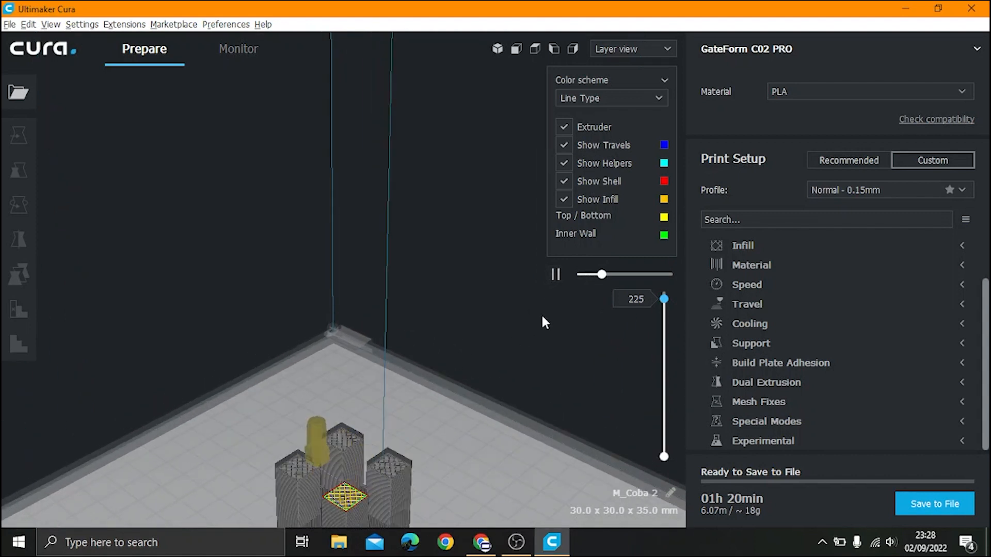
scroll(392, 423, "down", 3)
scroll(323, 478, "up", 1)
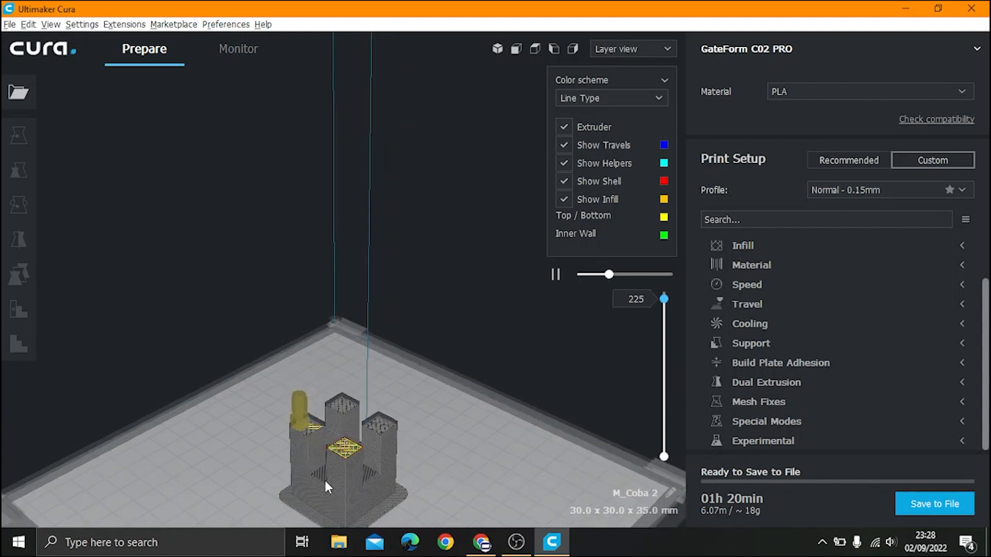
scroll(324, 478, "up", 1)
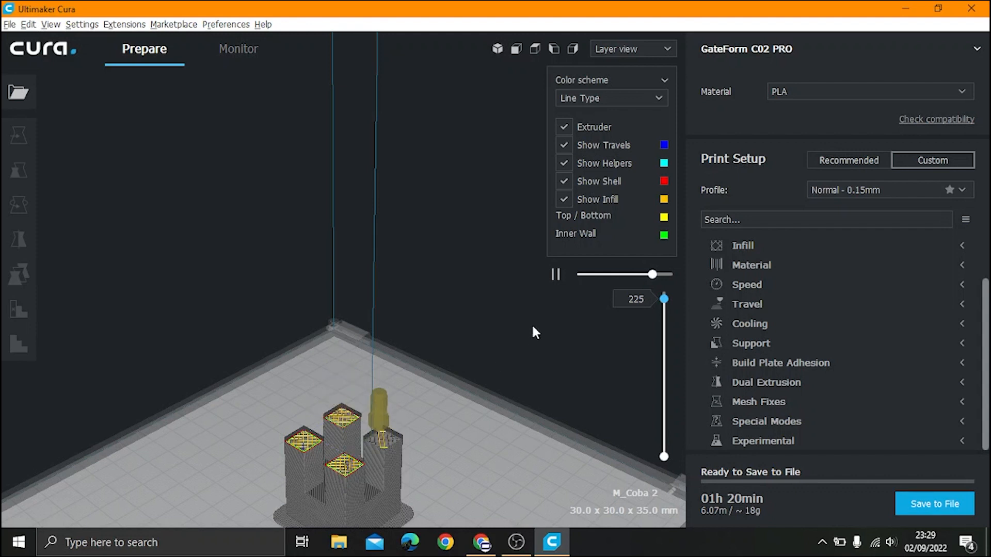
left_click(554, 275)
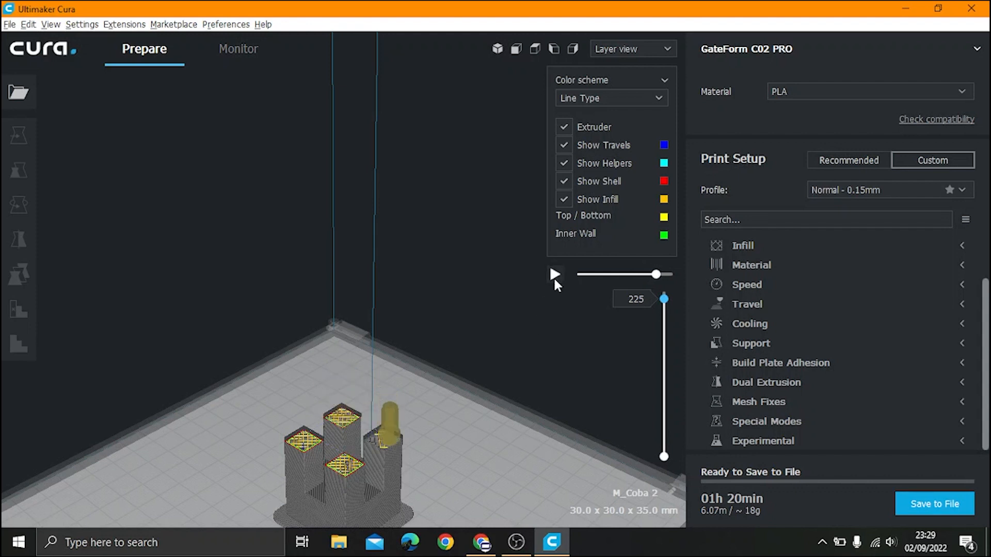
Step: Save the sliced job as M_Coba 2.gcode in Video Cura, overwriting the existing file
left_click(909, 506)
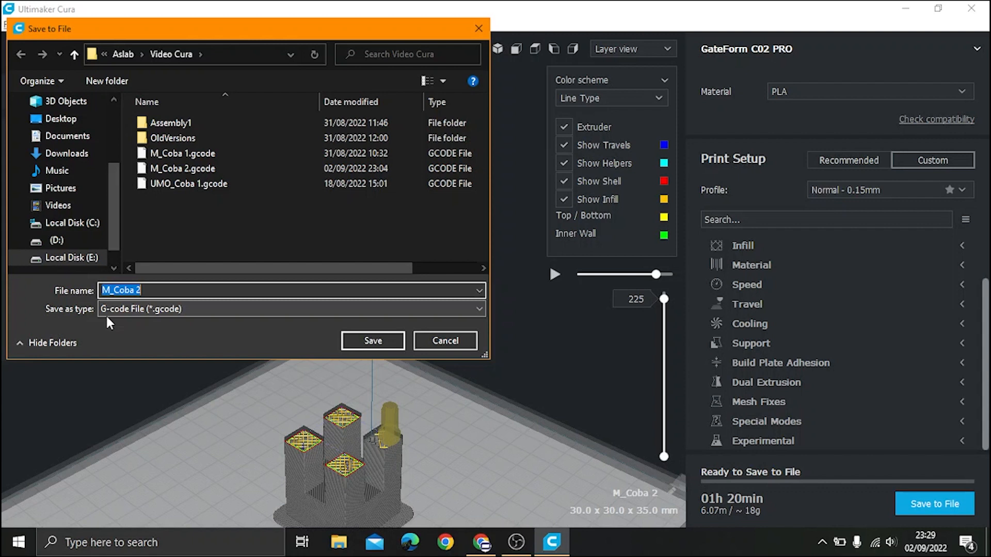
left_click(370, 337)
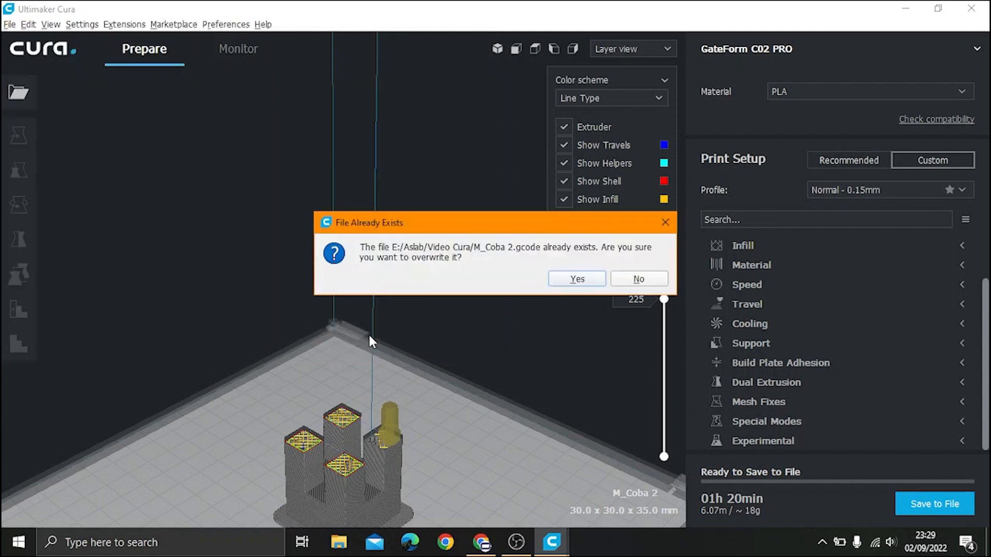
left_click(586, 278)
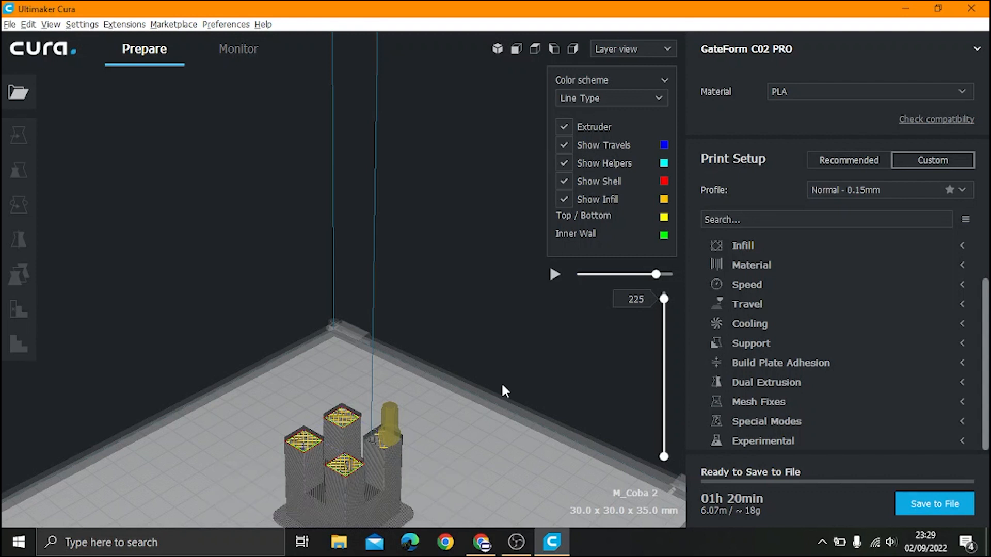
mouse_move(516, 541)
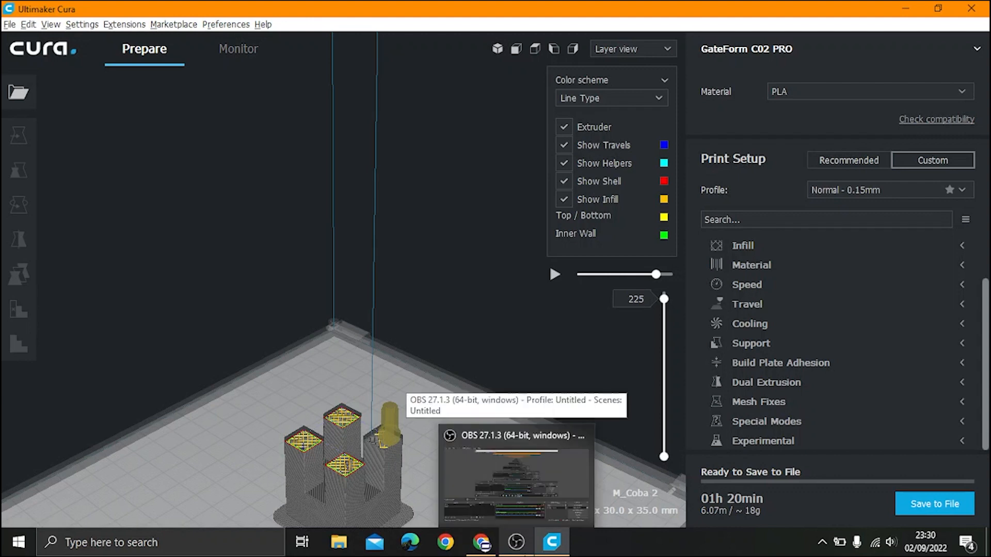